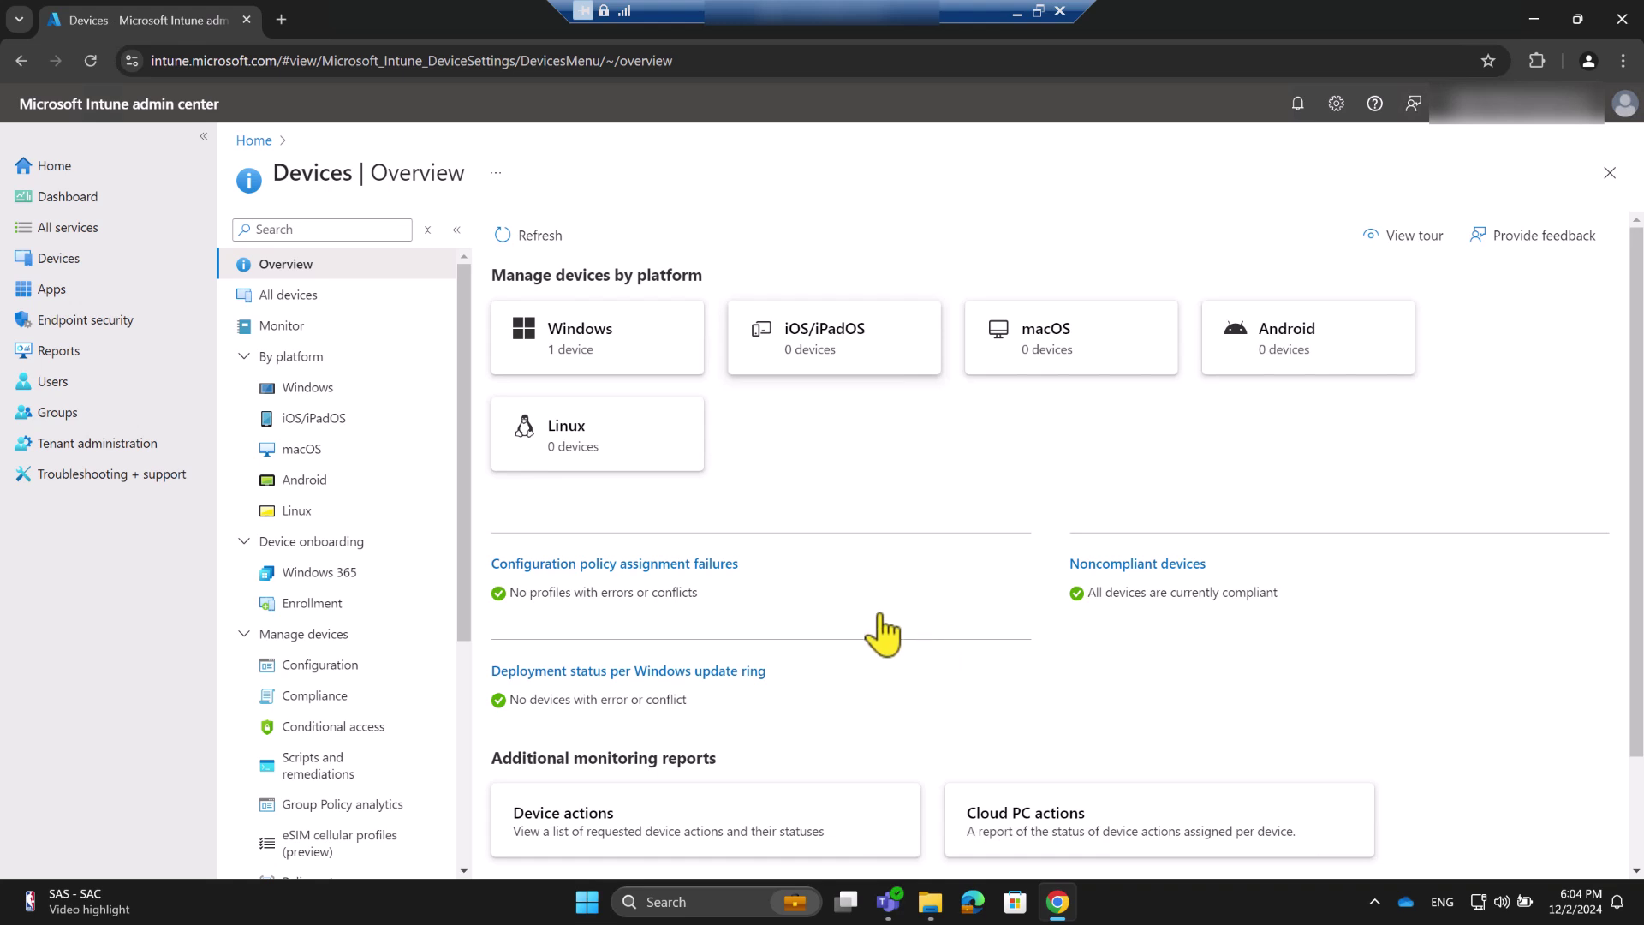
Go to Devices > macOS > Enrollment to show the Apple MDM Push Certificate prerequisite
left_click(94, 262)
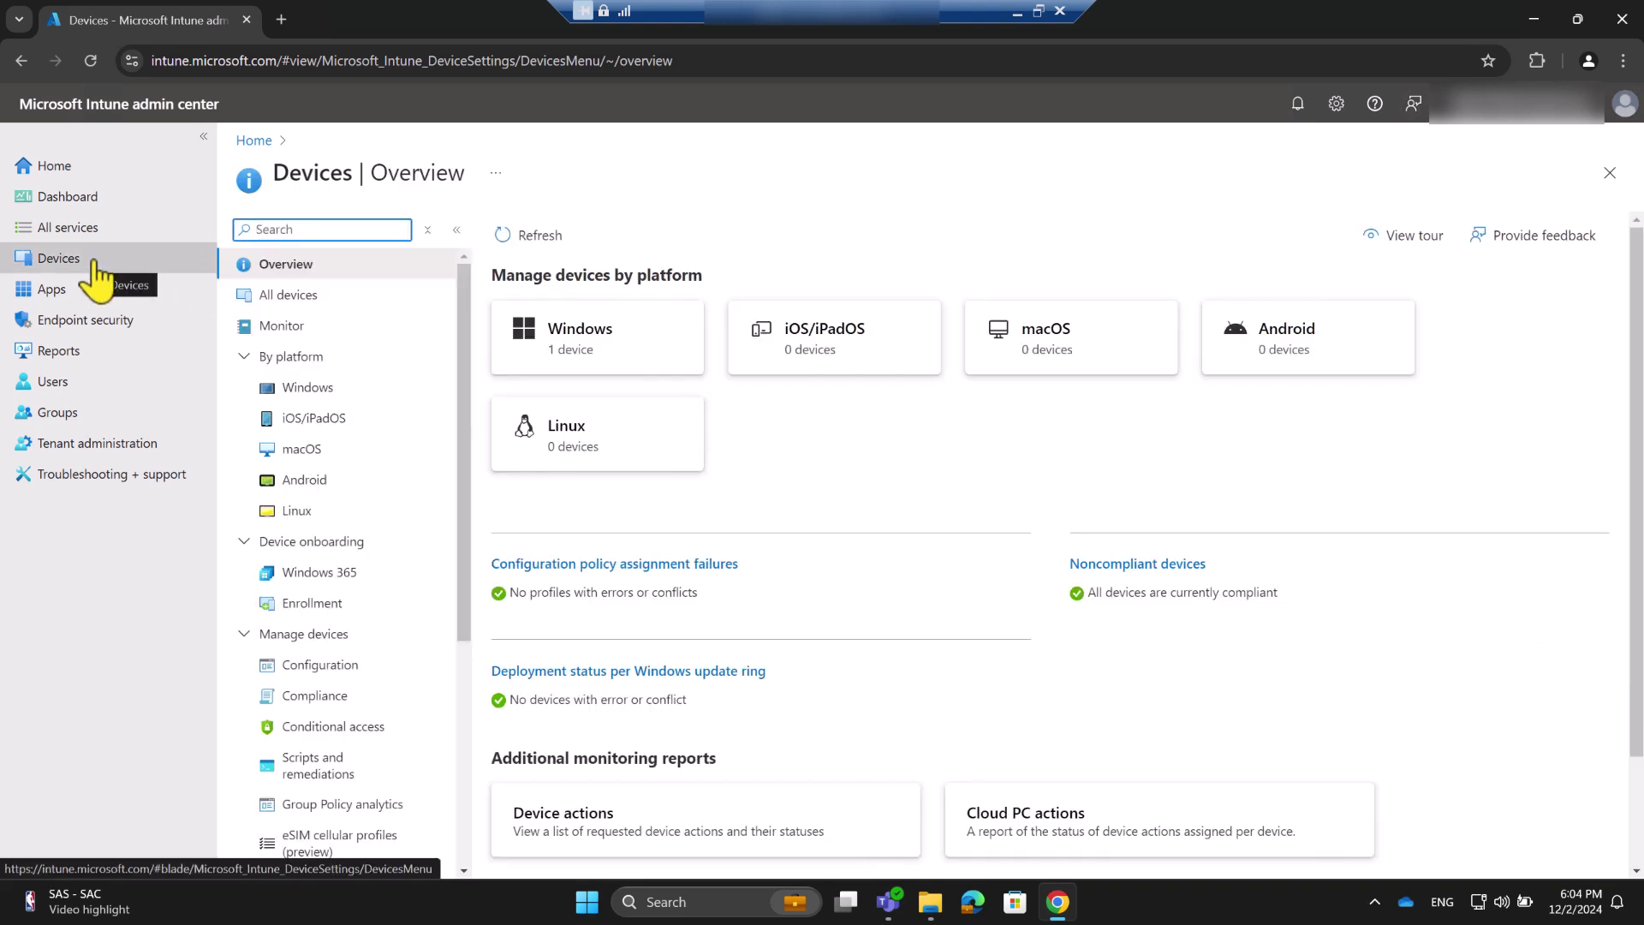
left_click(302, 453)
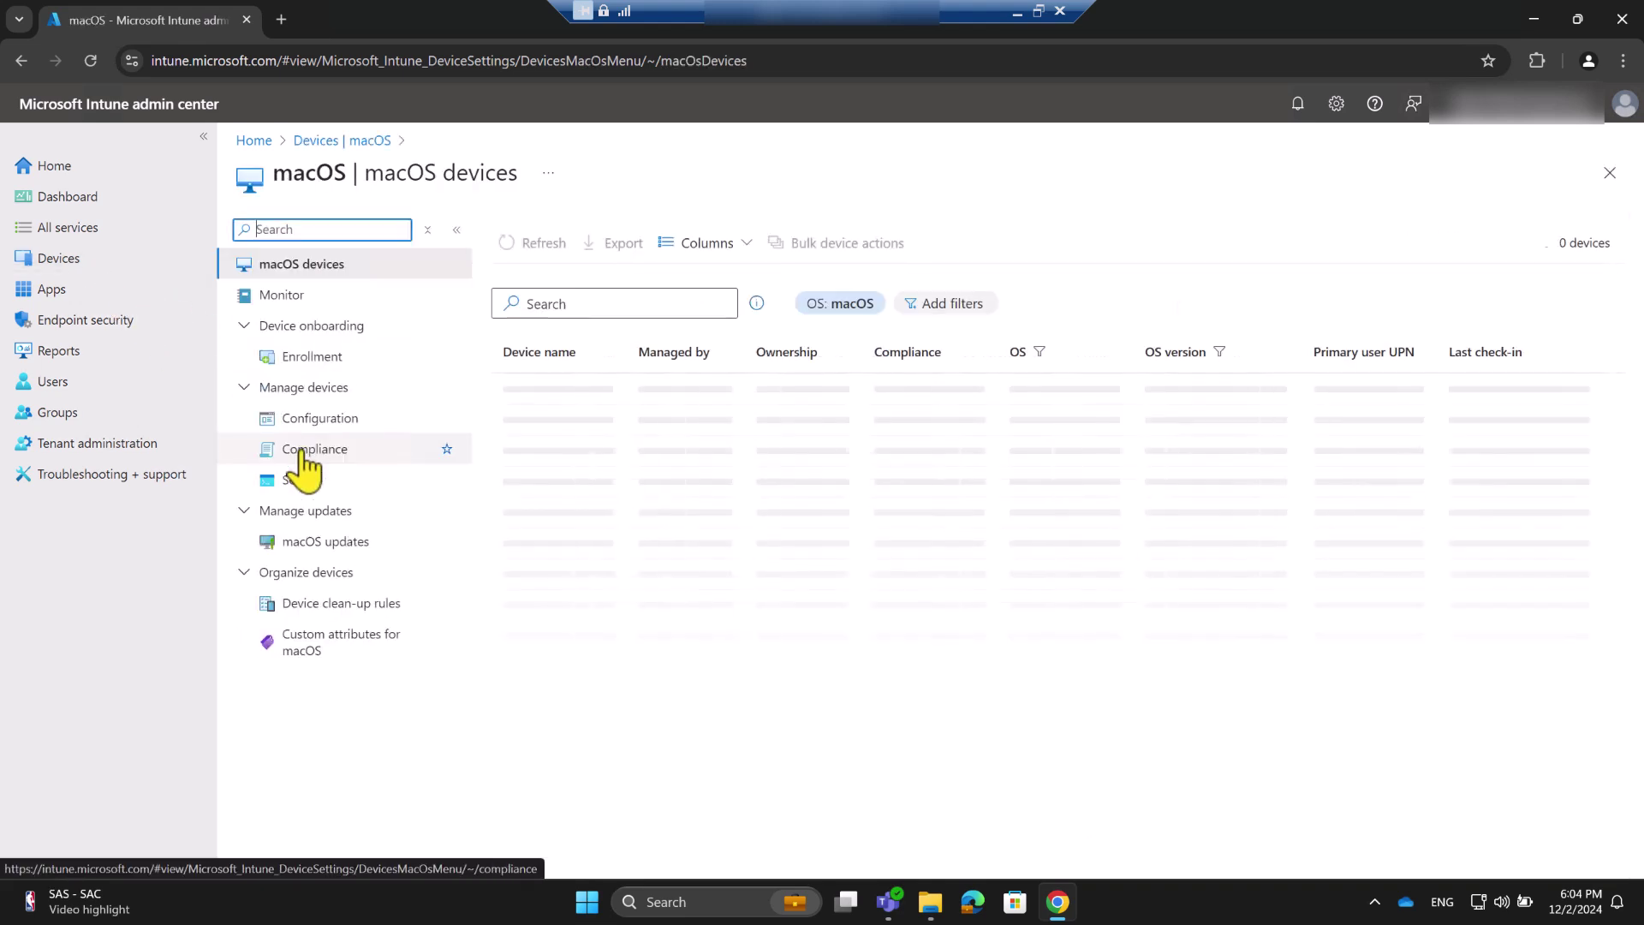
left_click(339, 365)
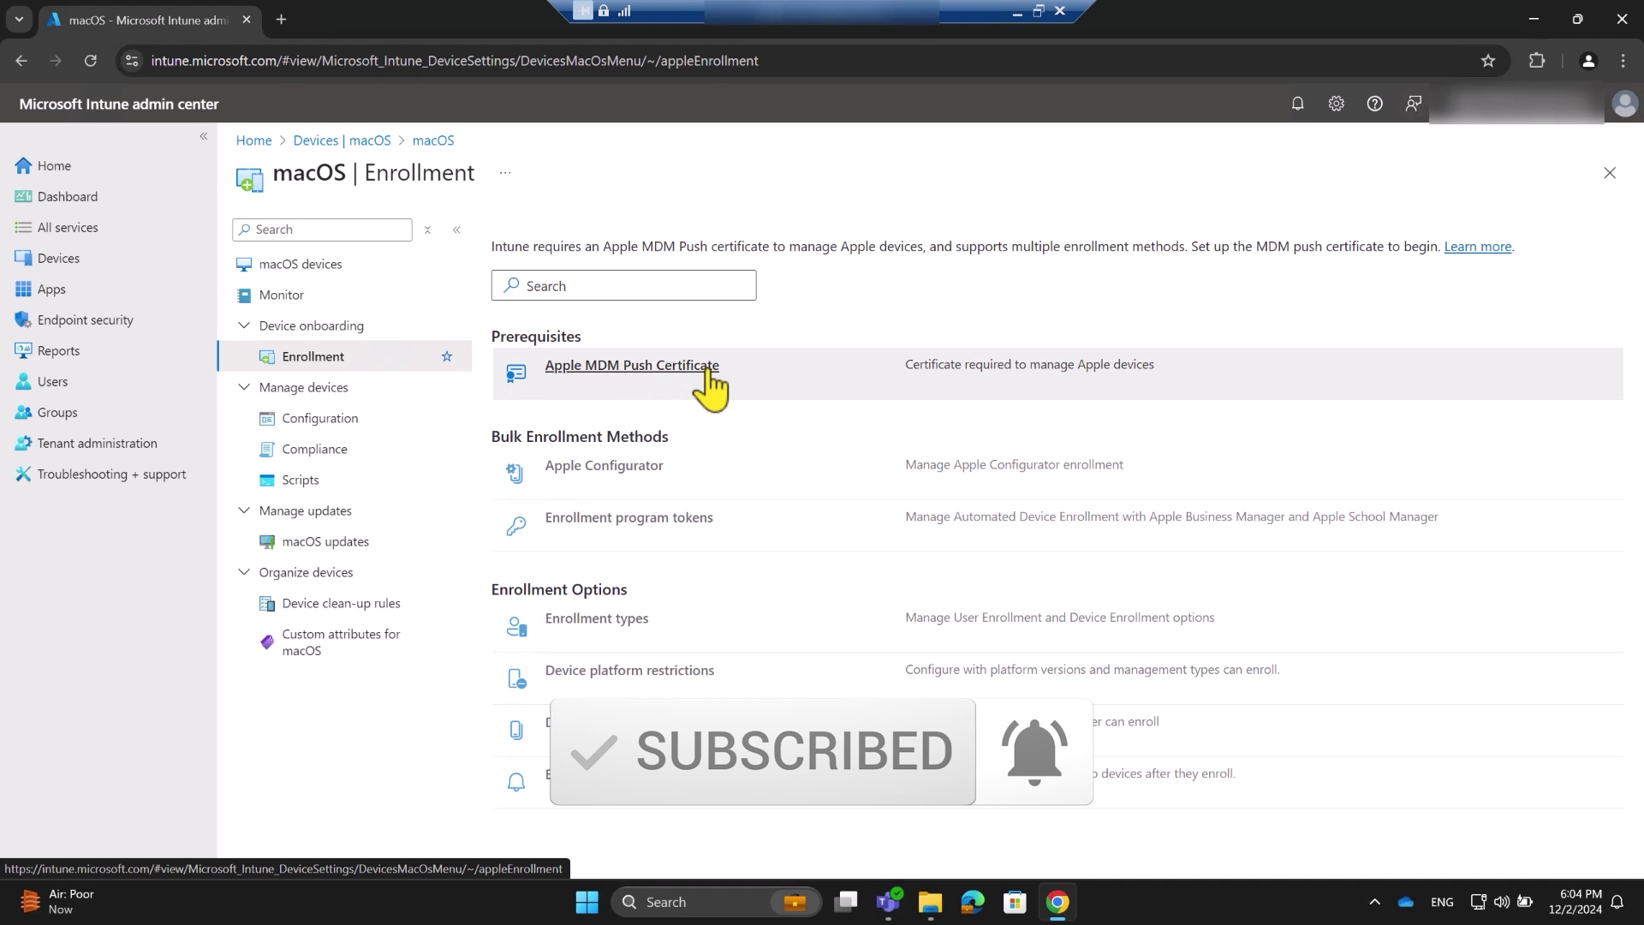
Agree to let Microsoft send data to Apple and download IntuneCSR.csr
left_click(620, 368)
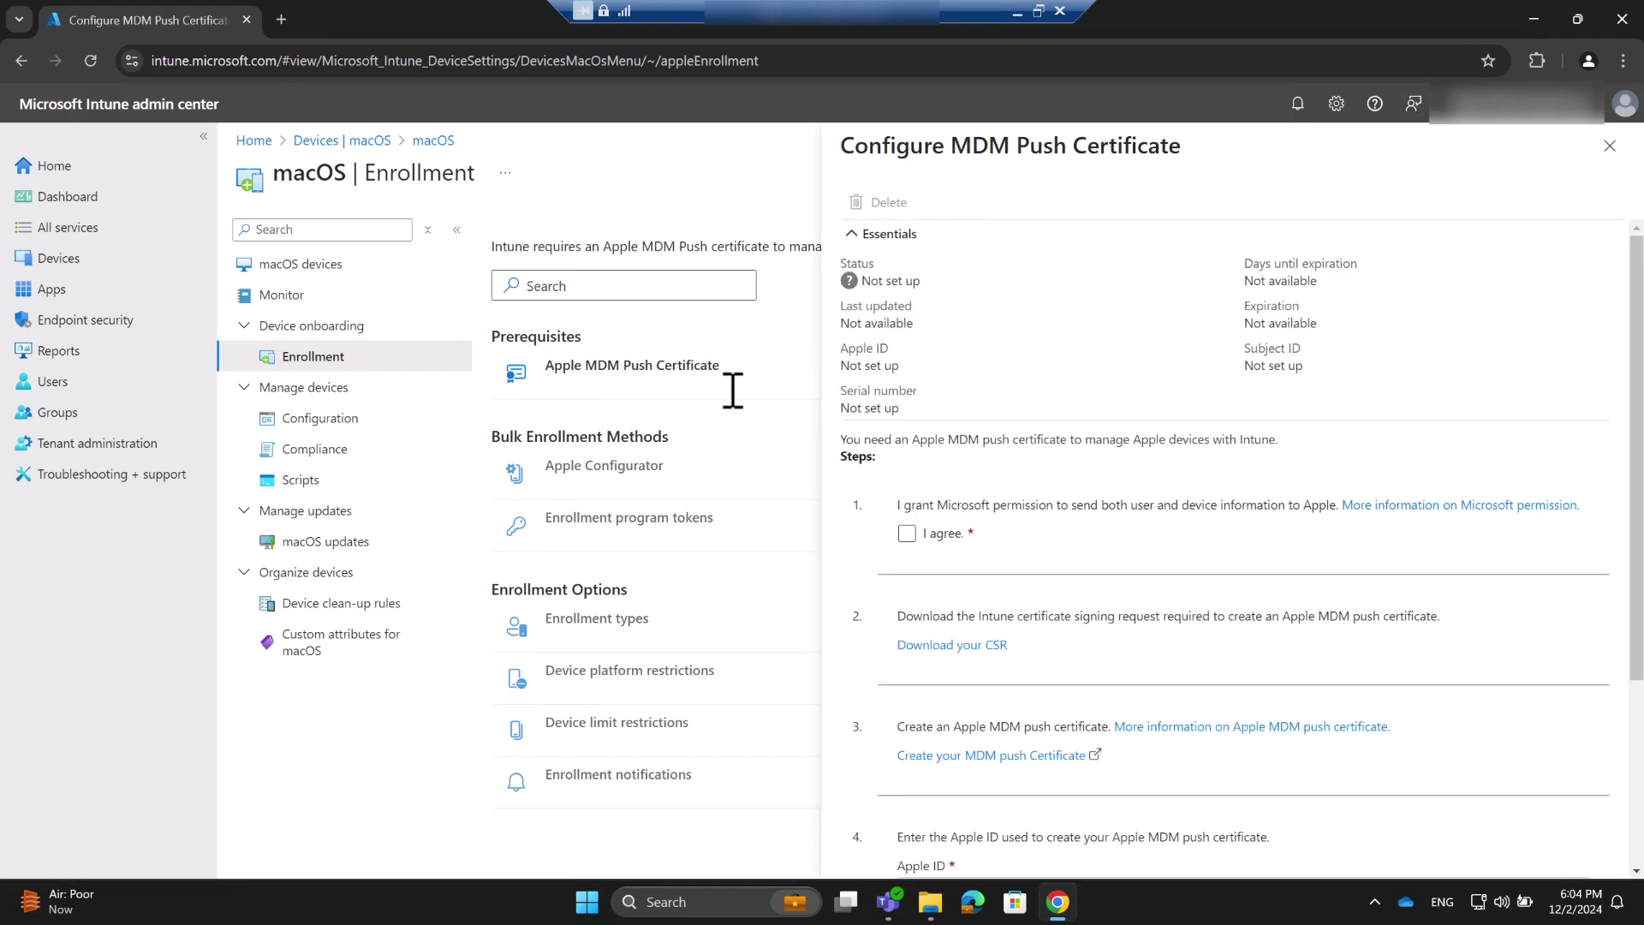
left_click(906, 535)
scroll(921, 552, "down", 1)
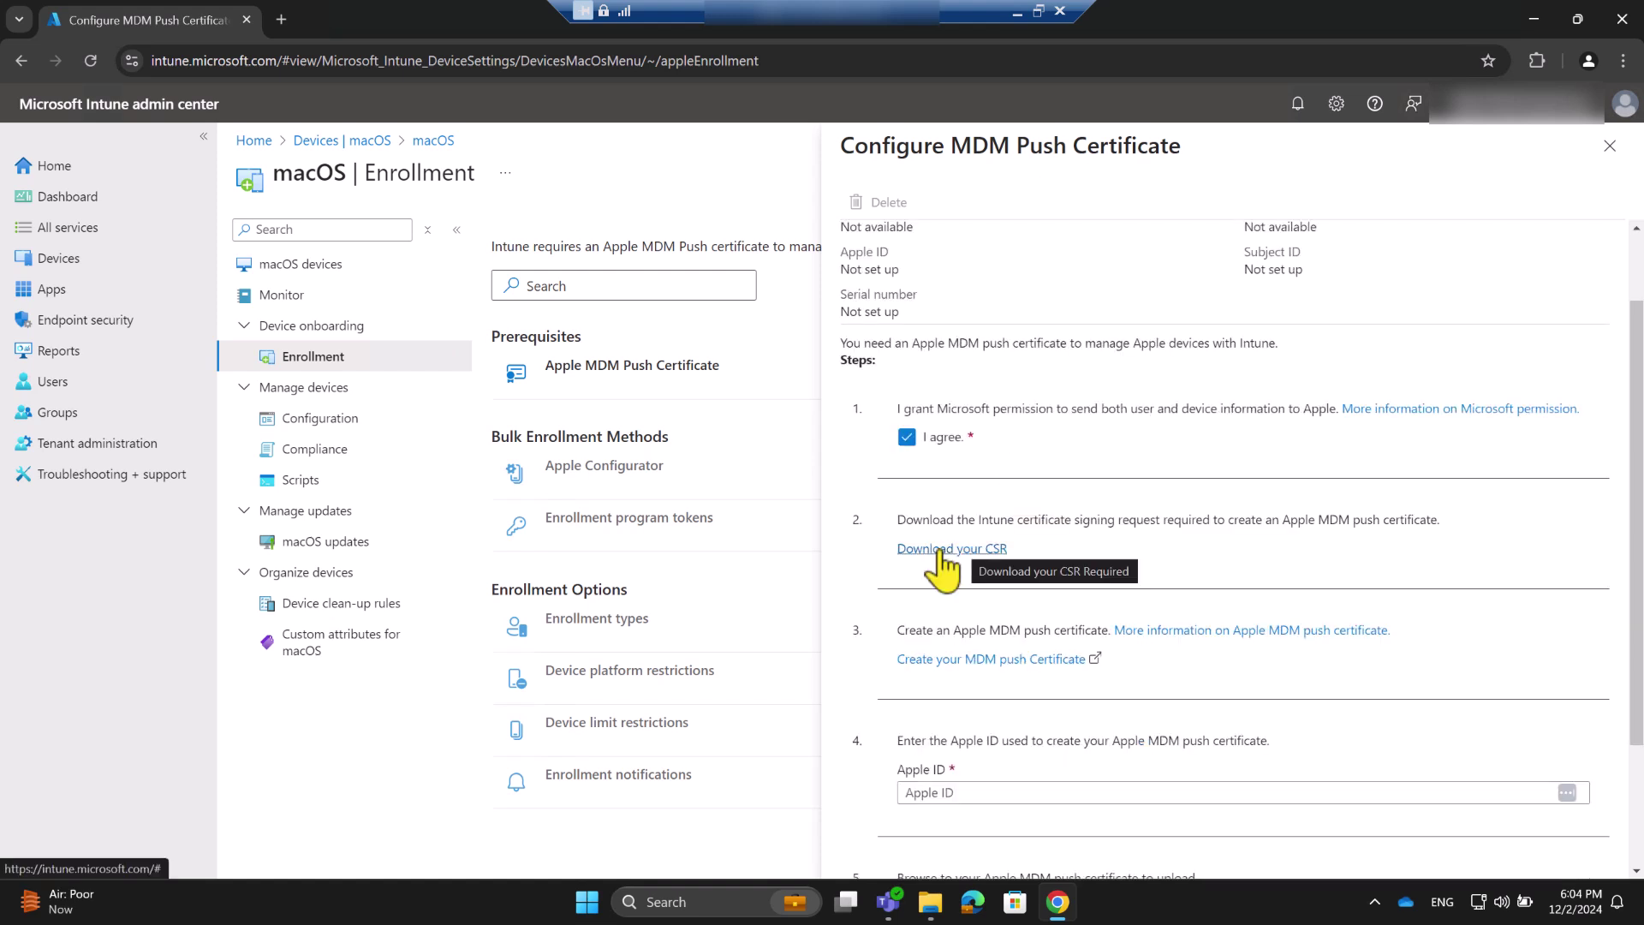
left_click(943, 549)
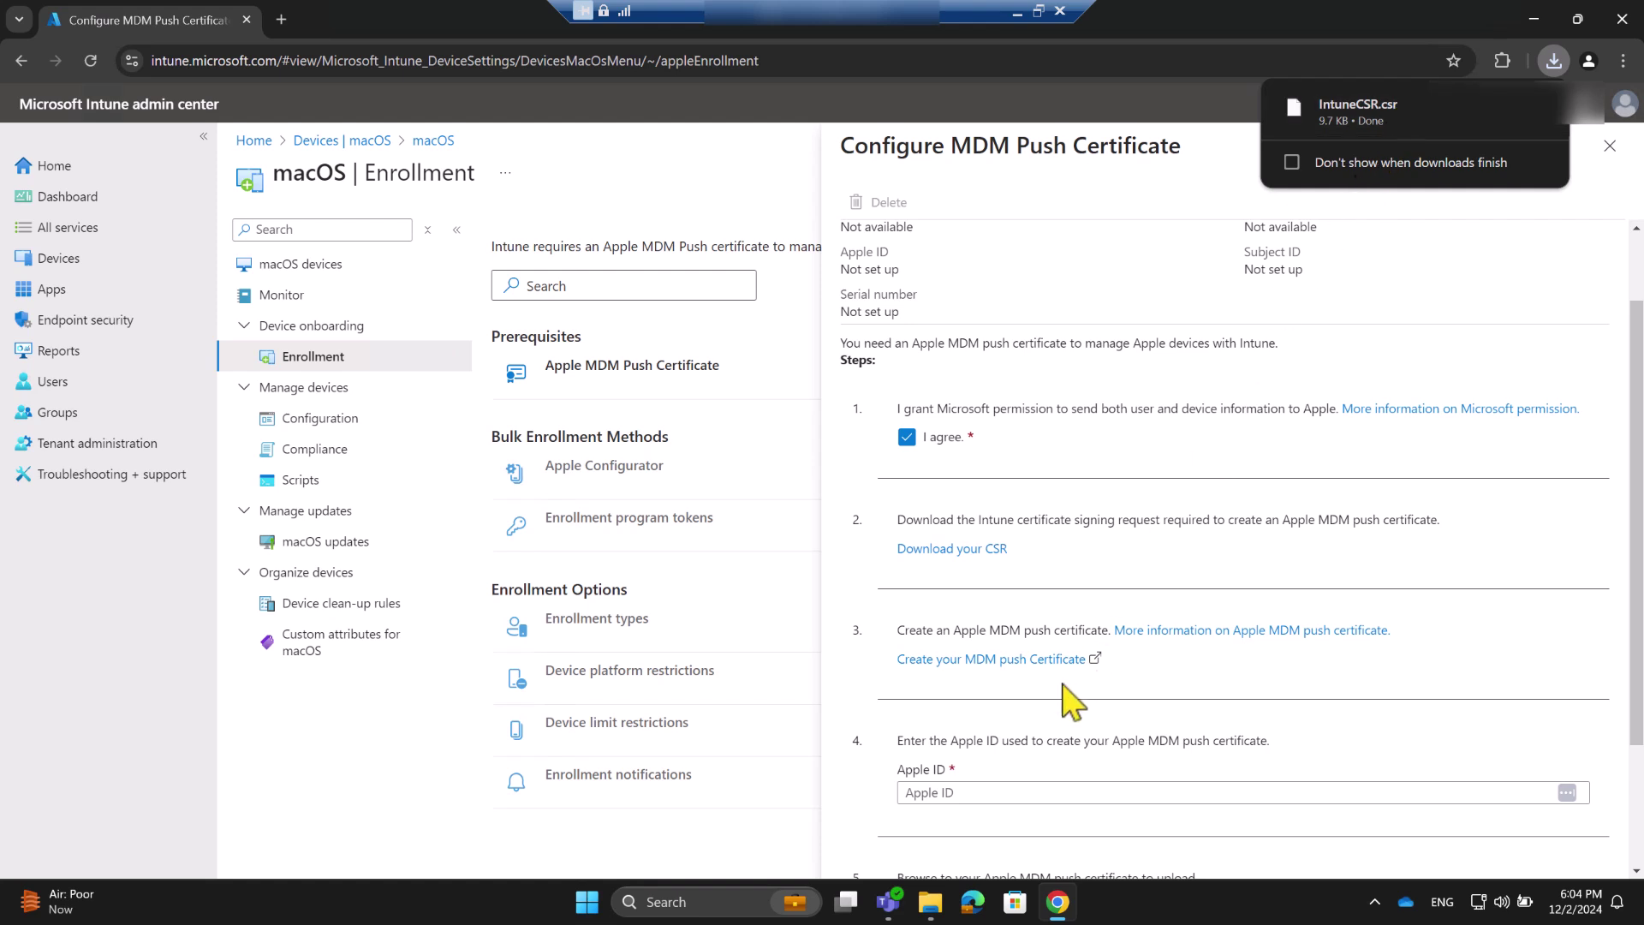
Open Apple's push certificate site, sign in with the saved Apple account, and enter the two-factor code
left_click(980, 659)
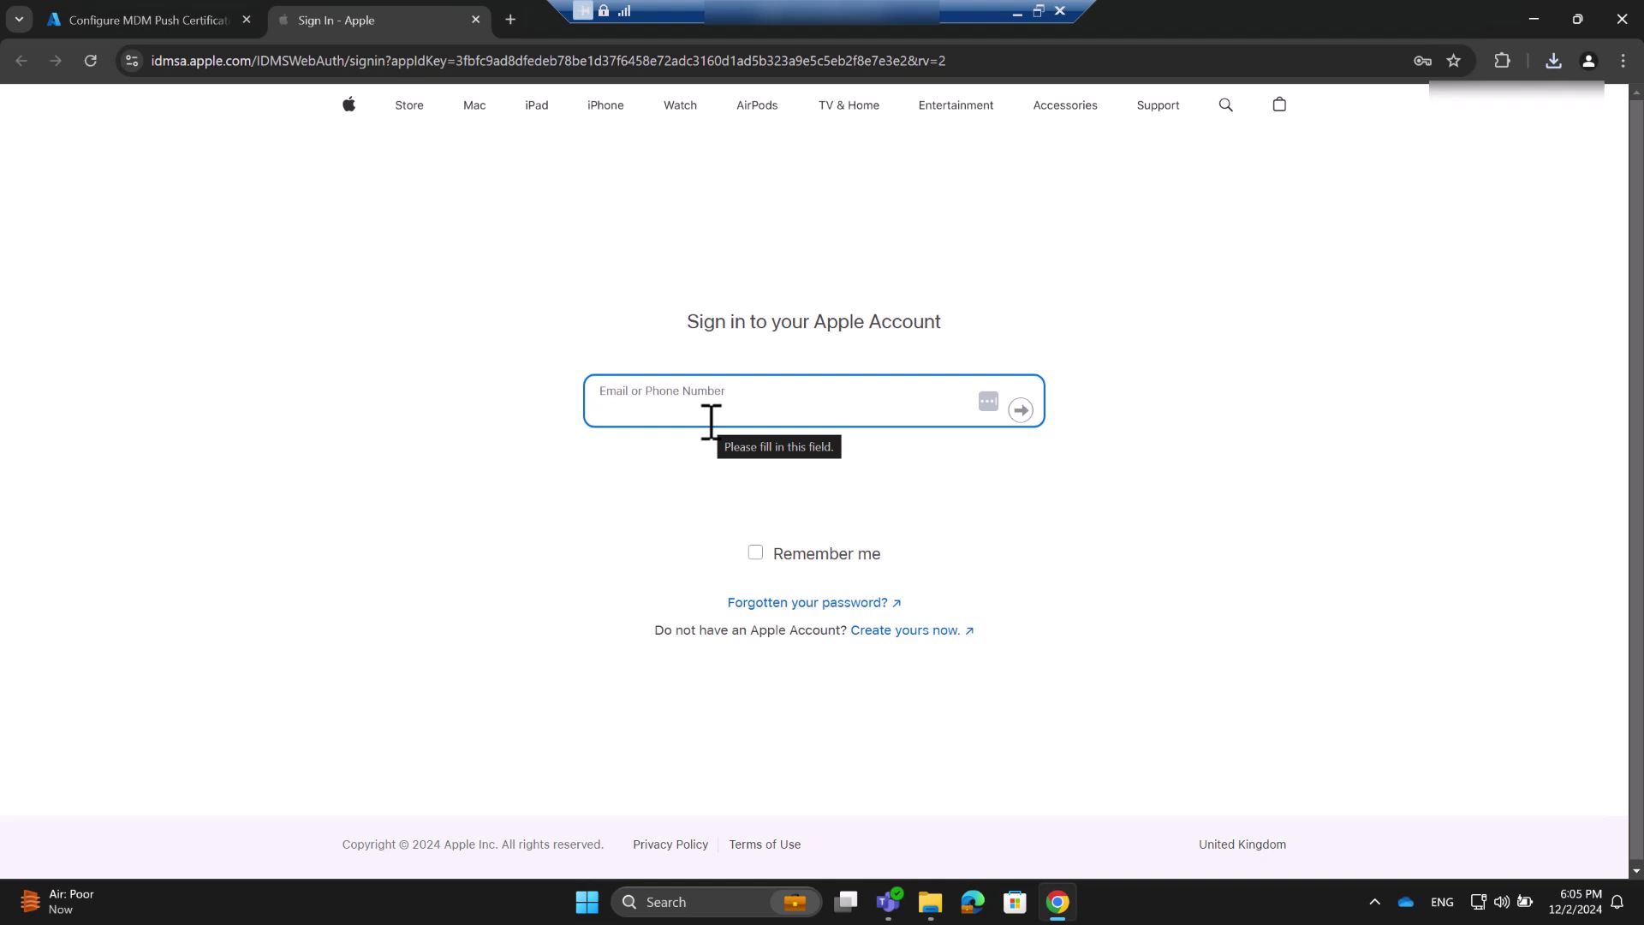
left_click(711, 421)
left_click(779, 466)
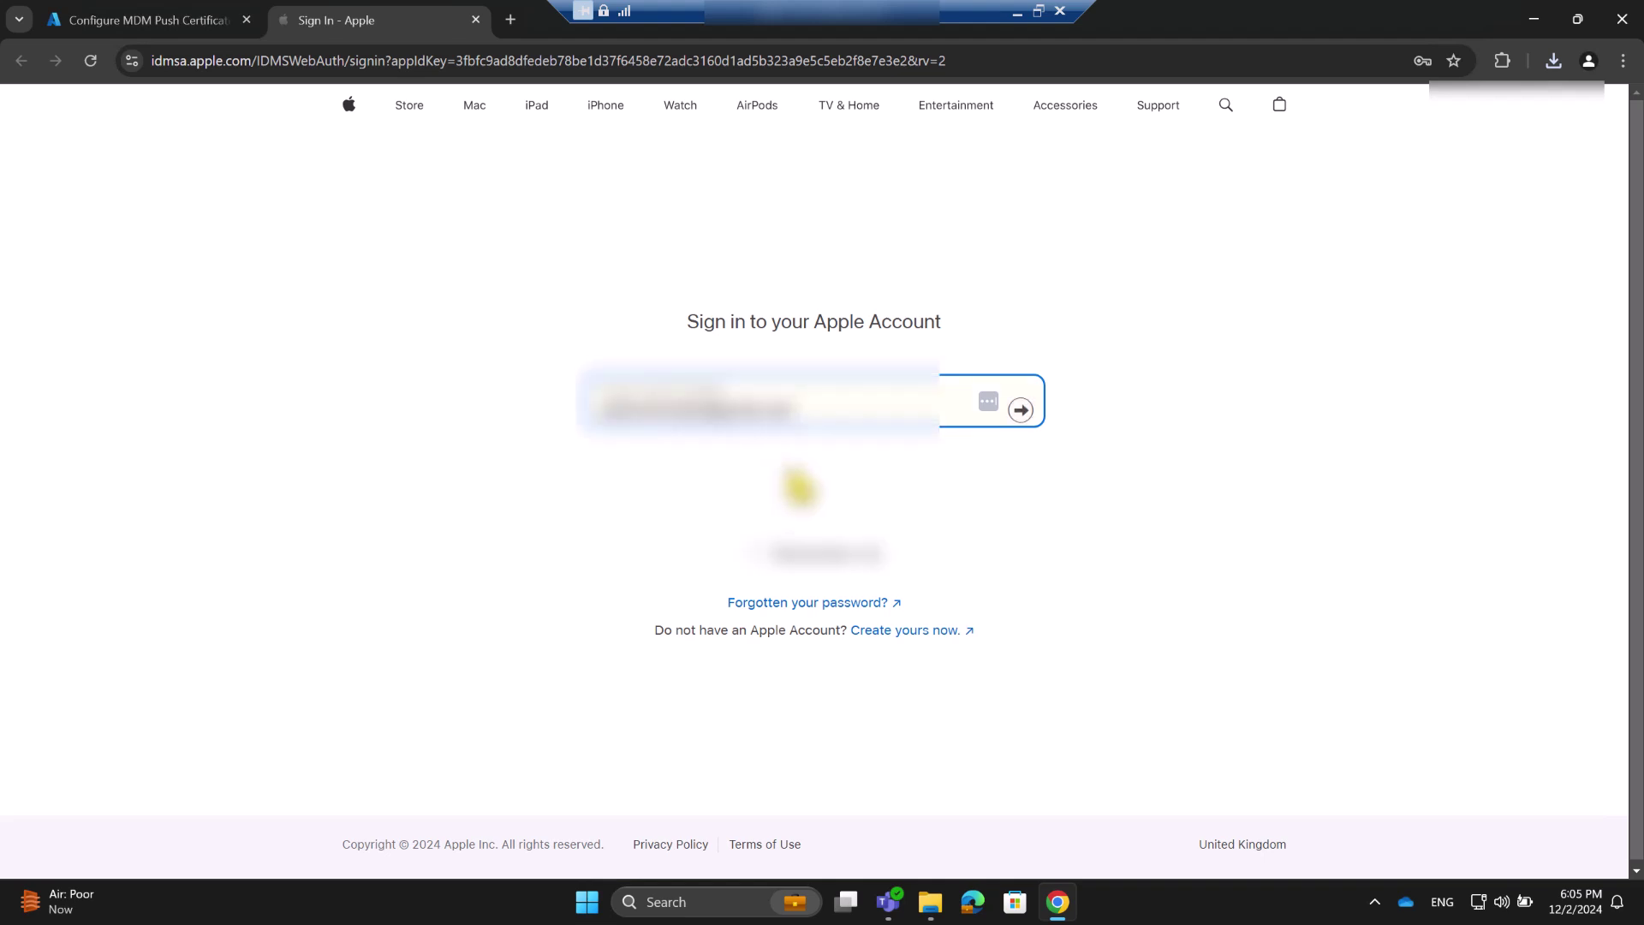
left_click(1015, 420)
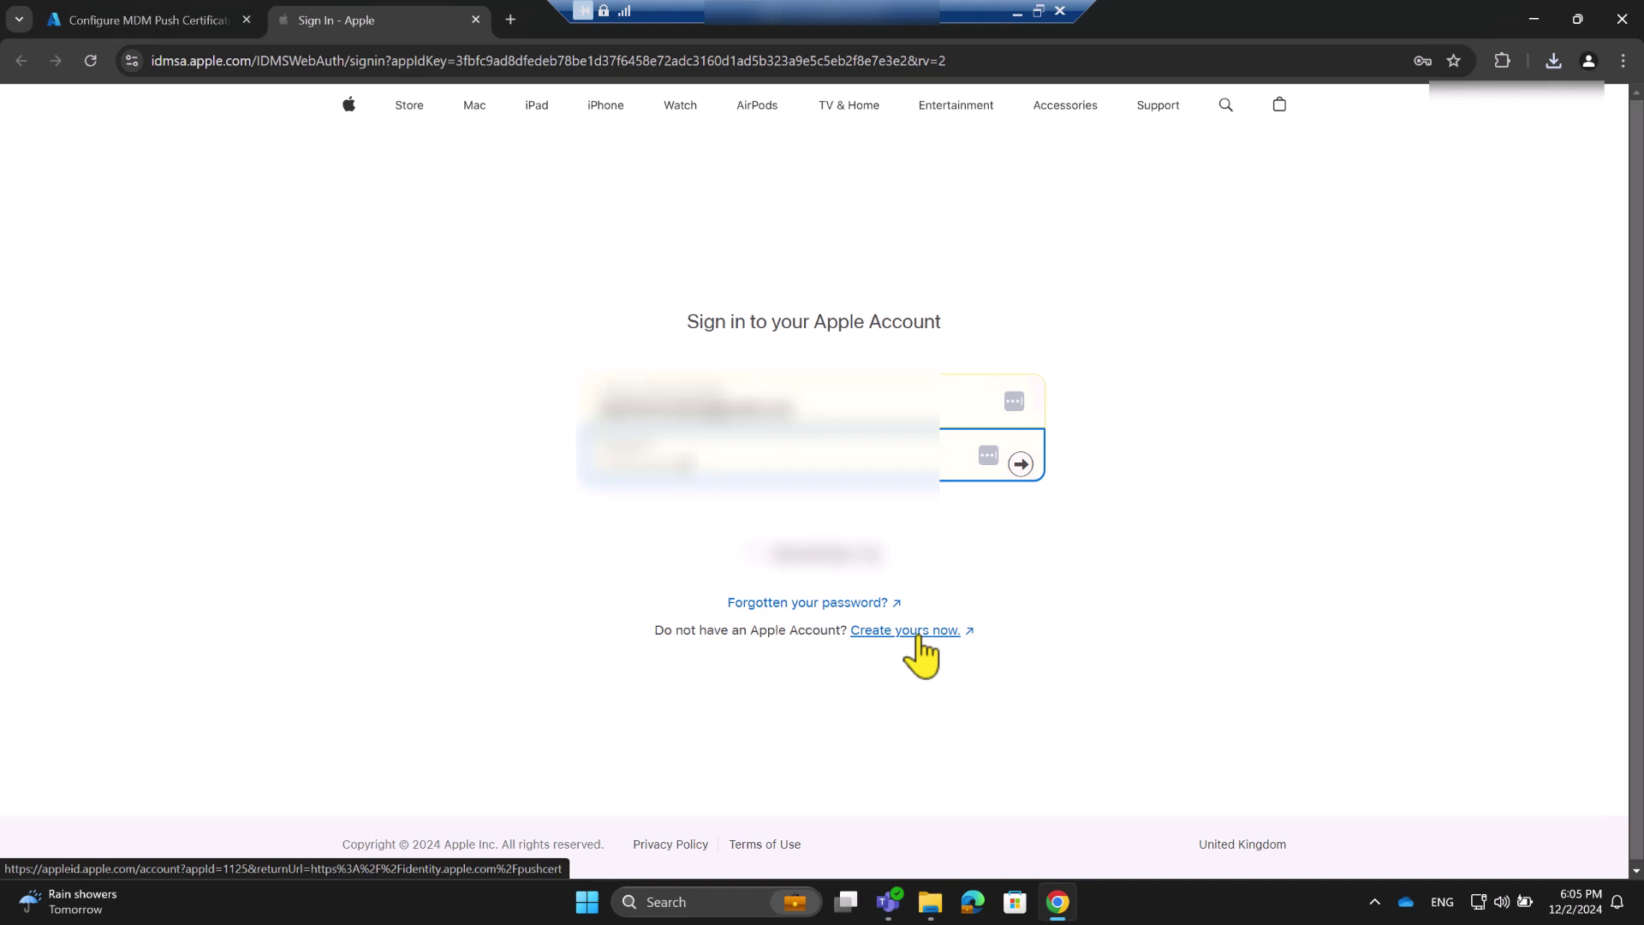
left_click(1021, 463)
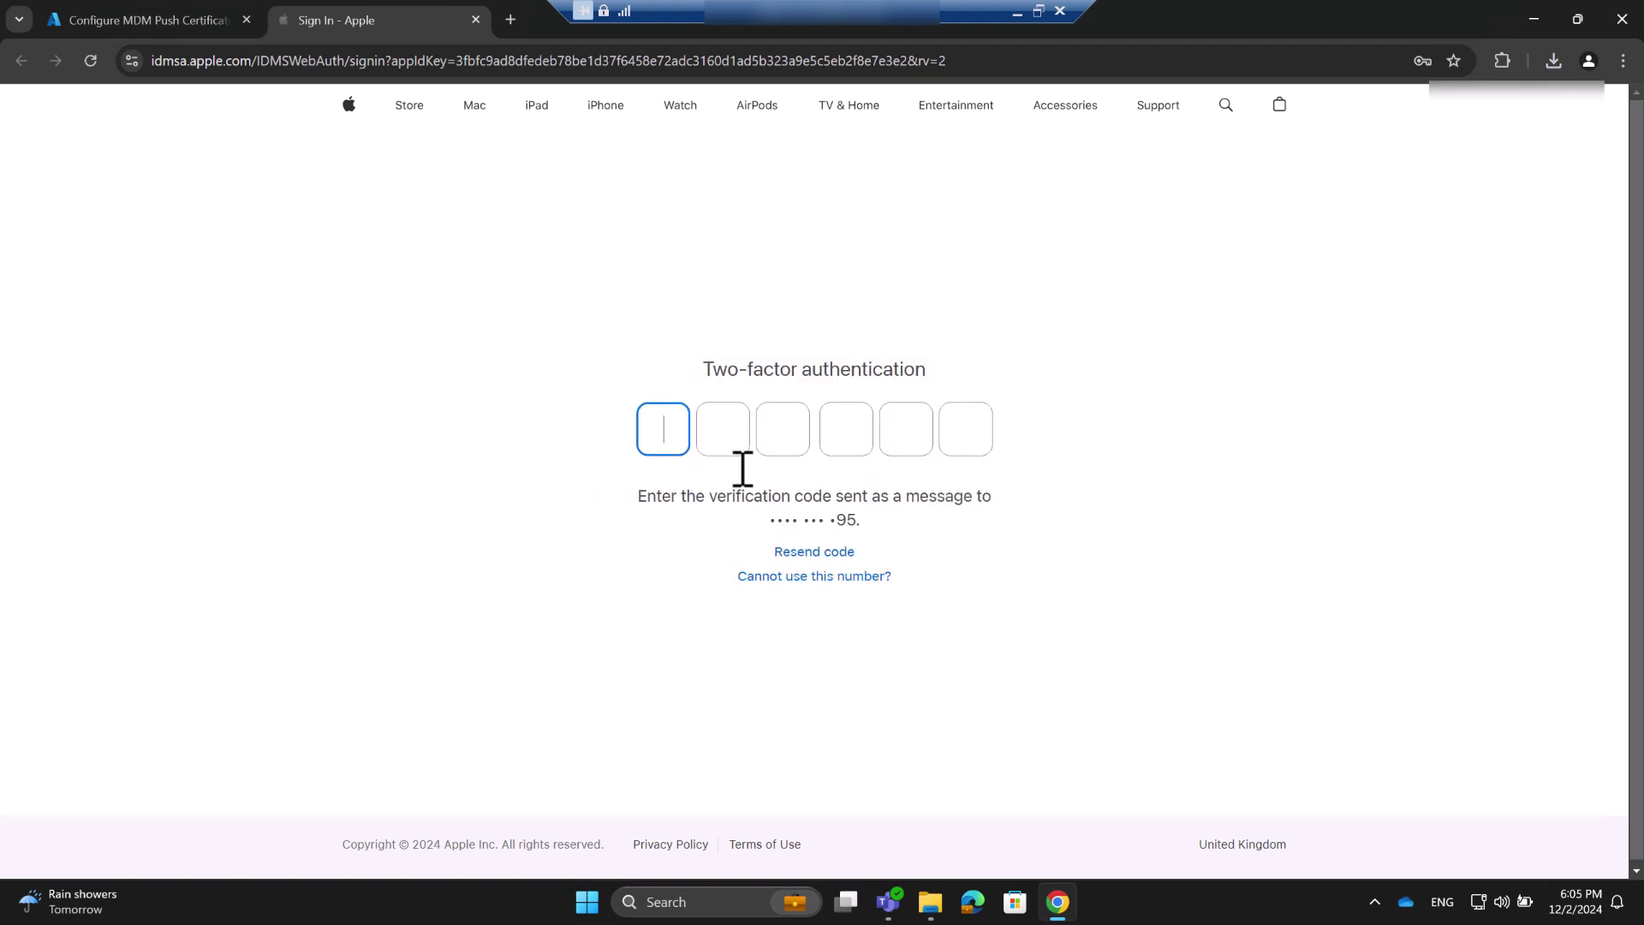
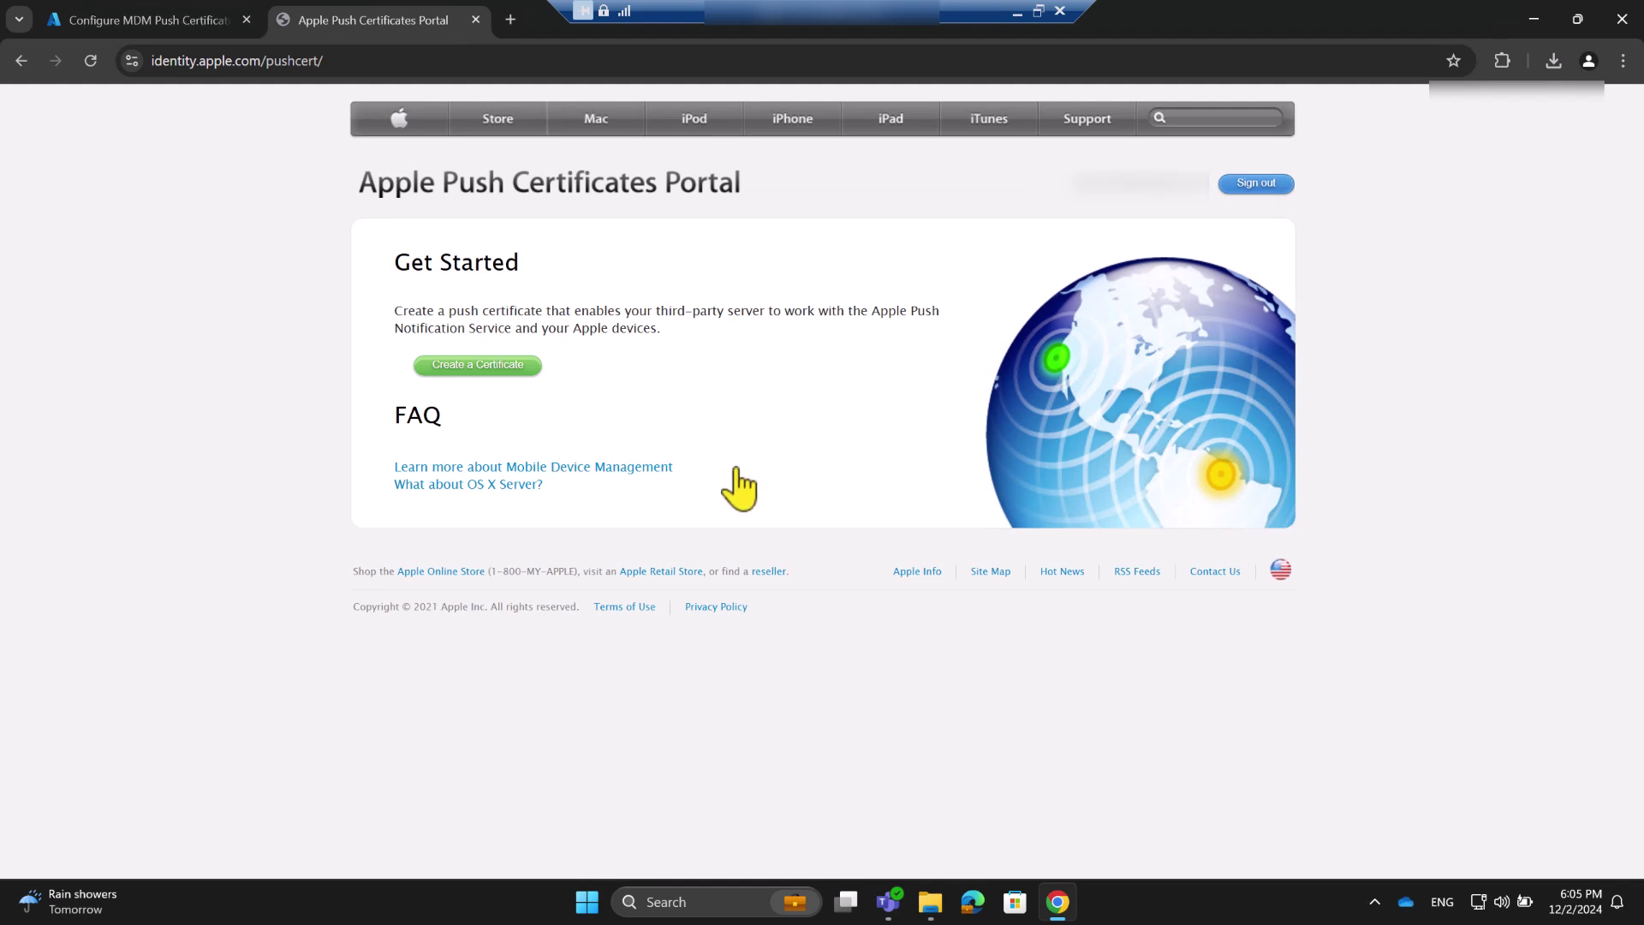
Start a new push certificate, accept Apple's MDM terms, and click into the Notes box
left_click(471, 366)
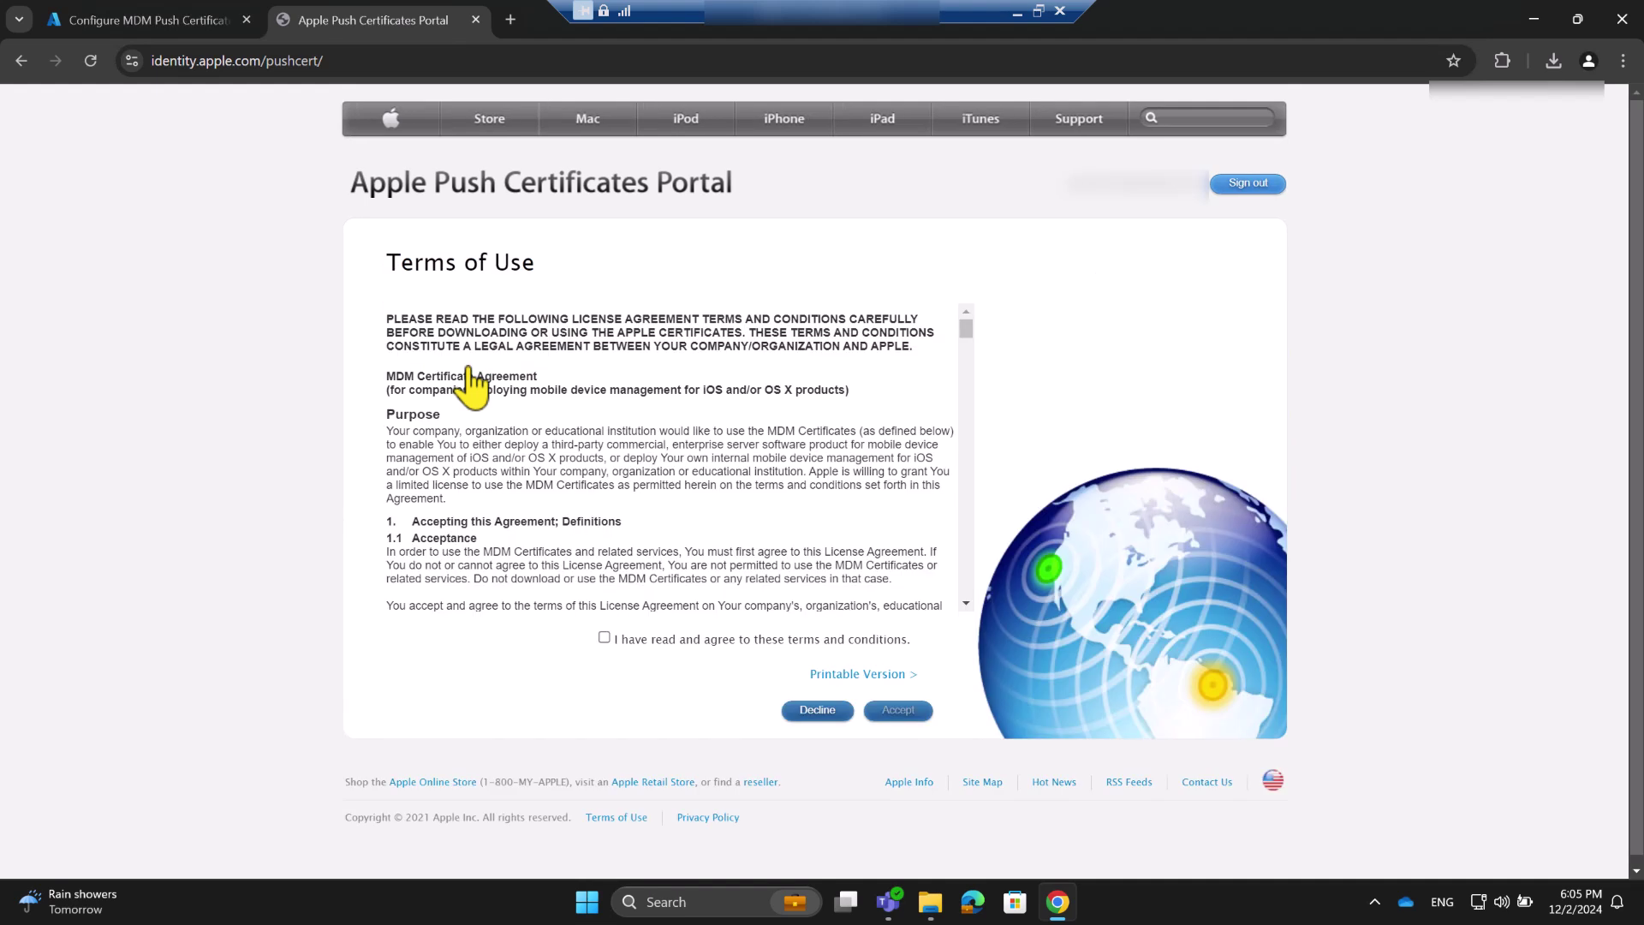
left_click(603, 637)
left_click(899, 710)
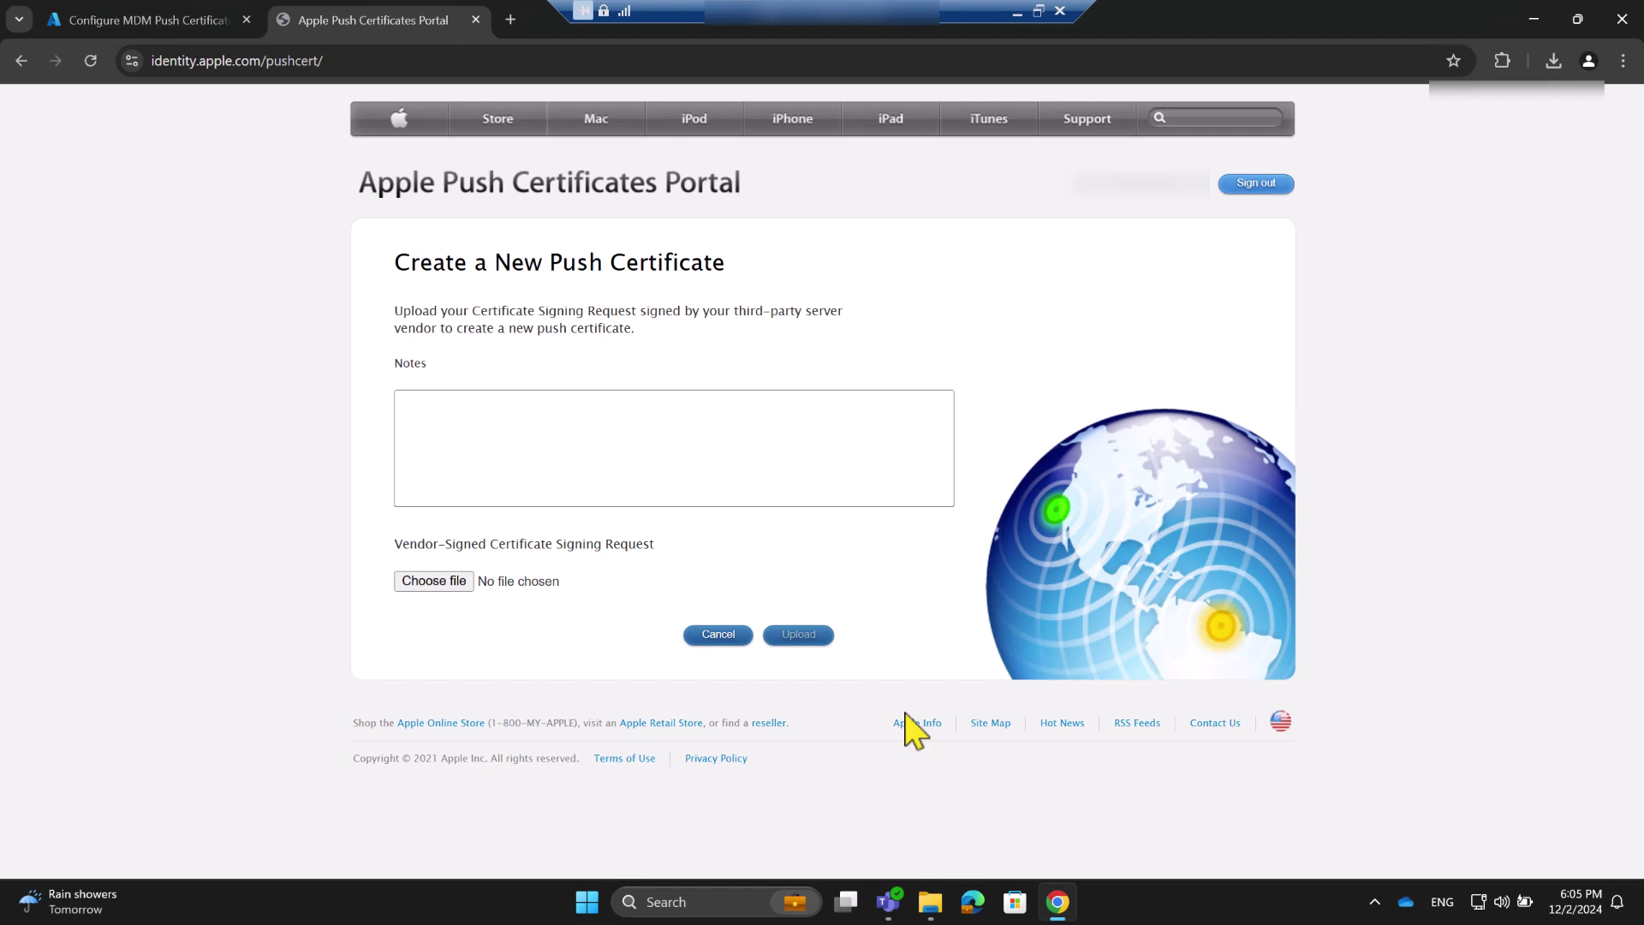
left_click(515, 444)
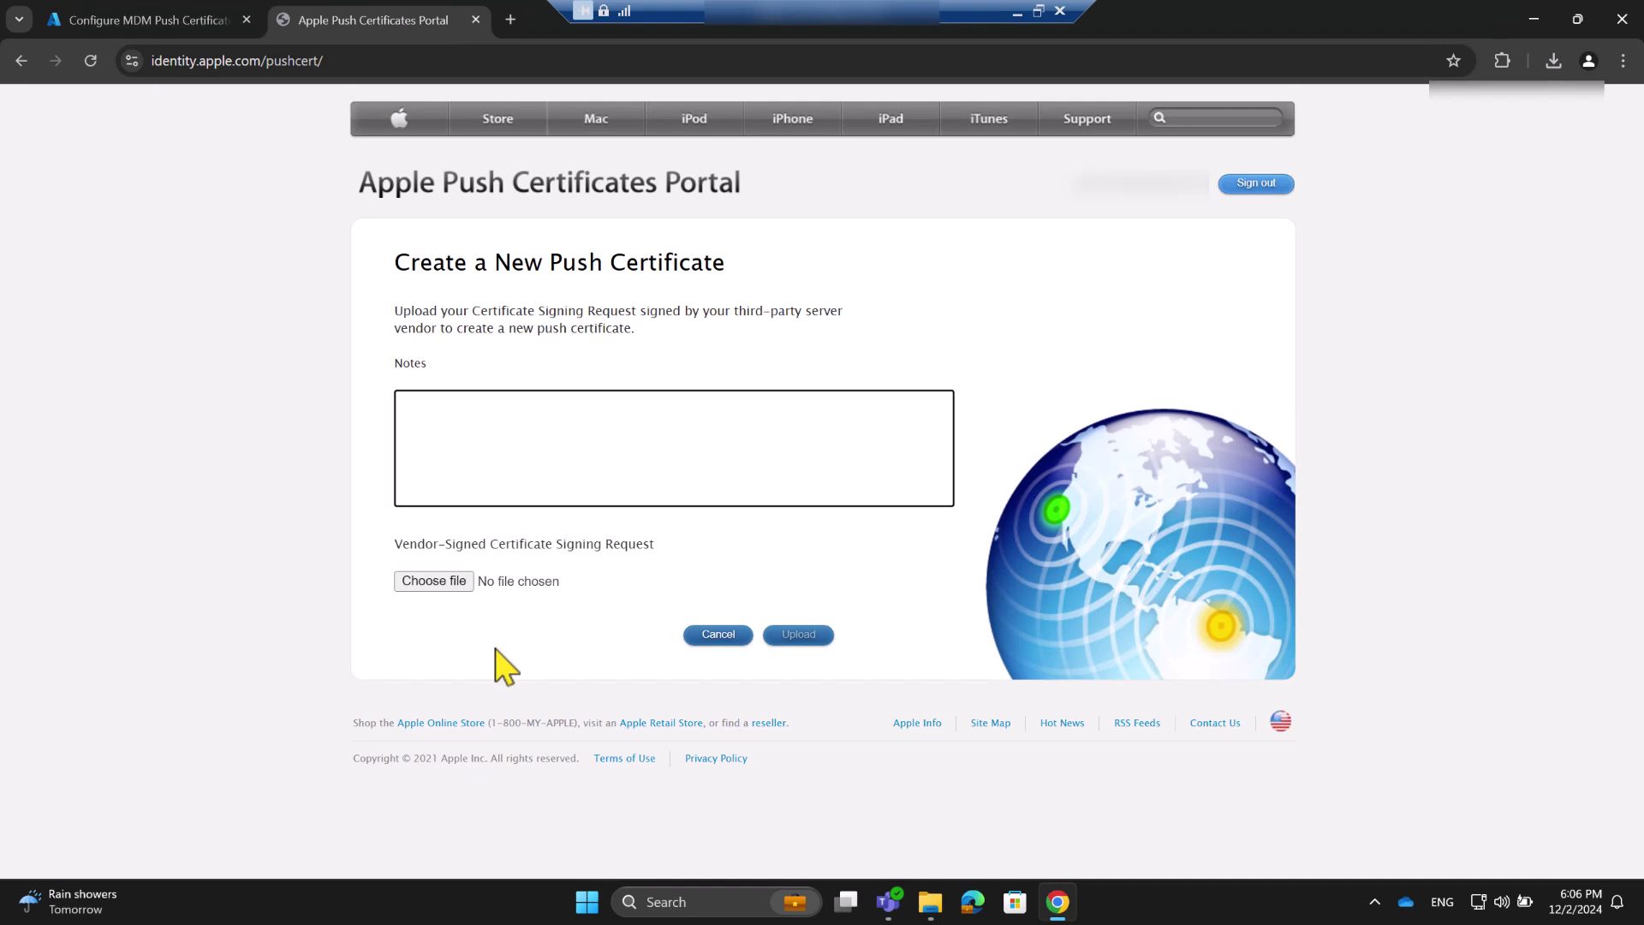
Attach IntuneCSR.csr from the Downloads folder as the certificate signing request
left_click(433, 583)
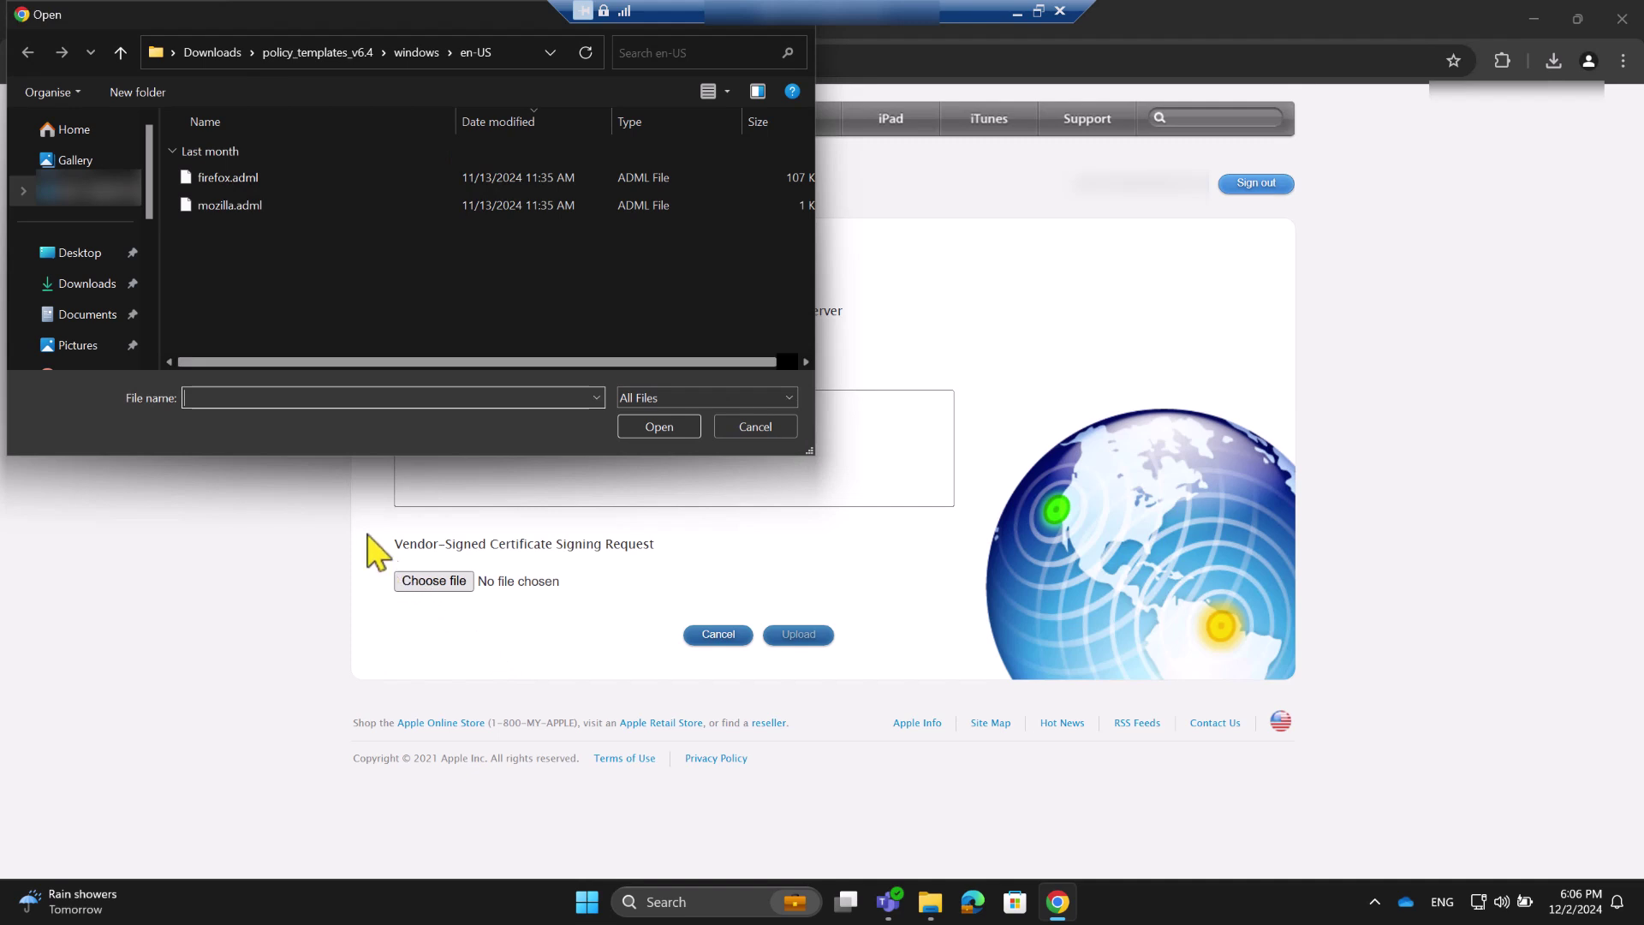
left_click(77, 288)
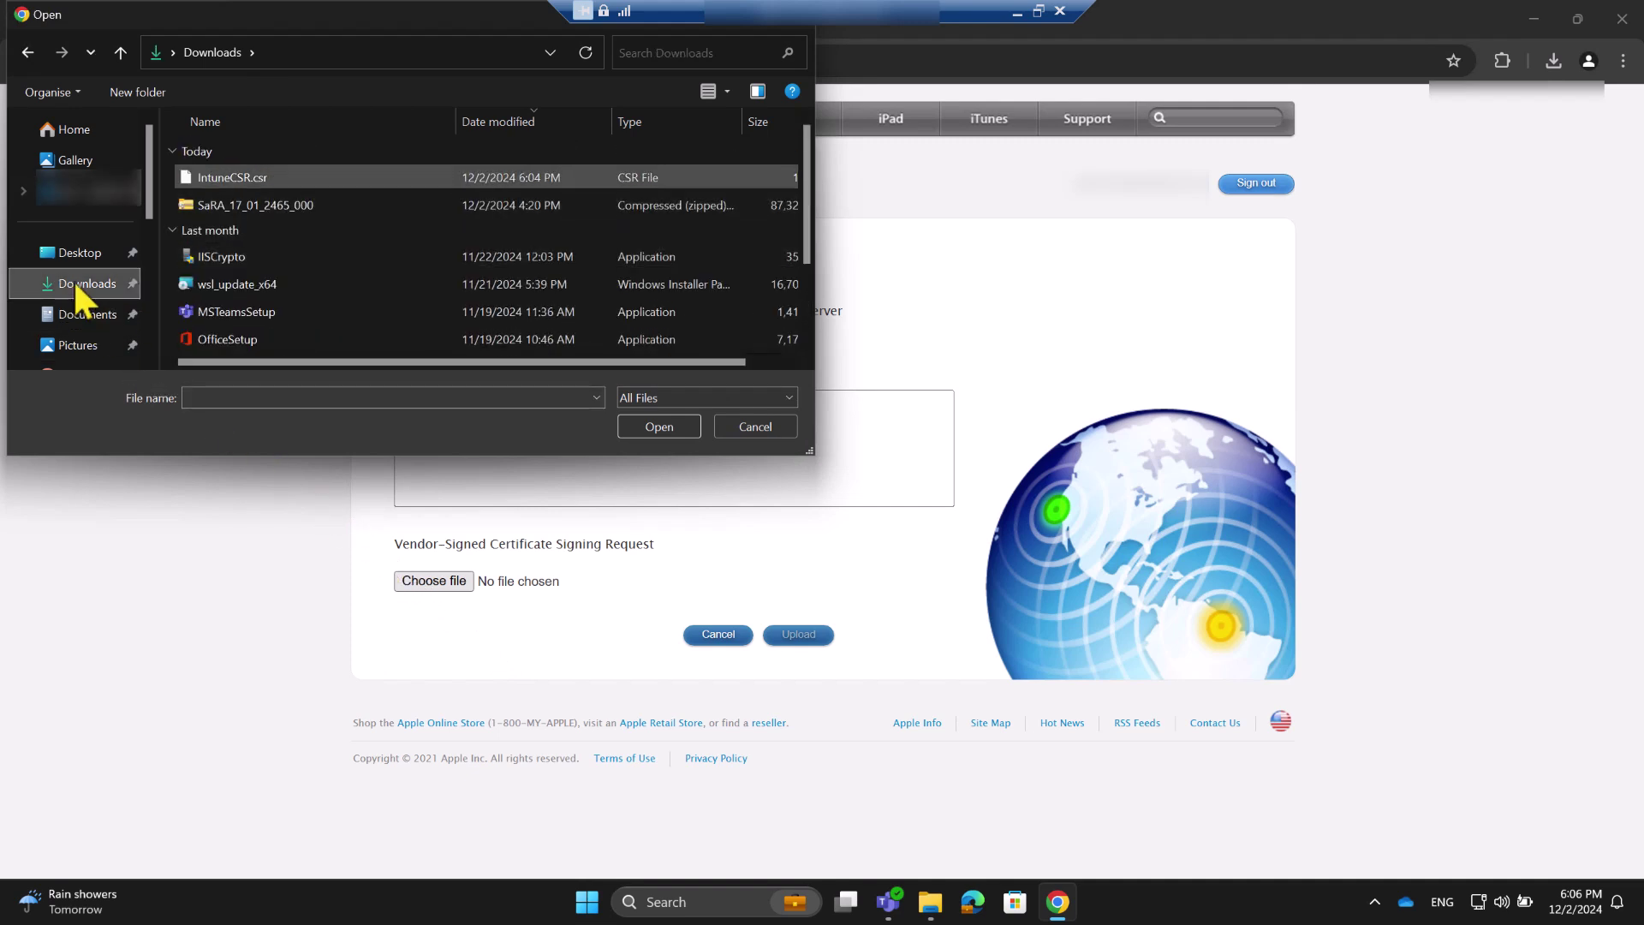
left_click(222, 177)
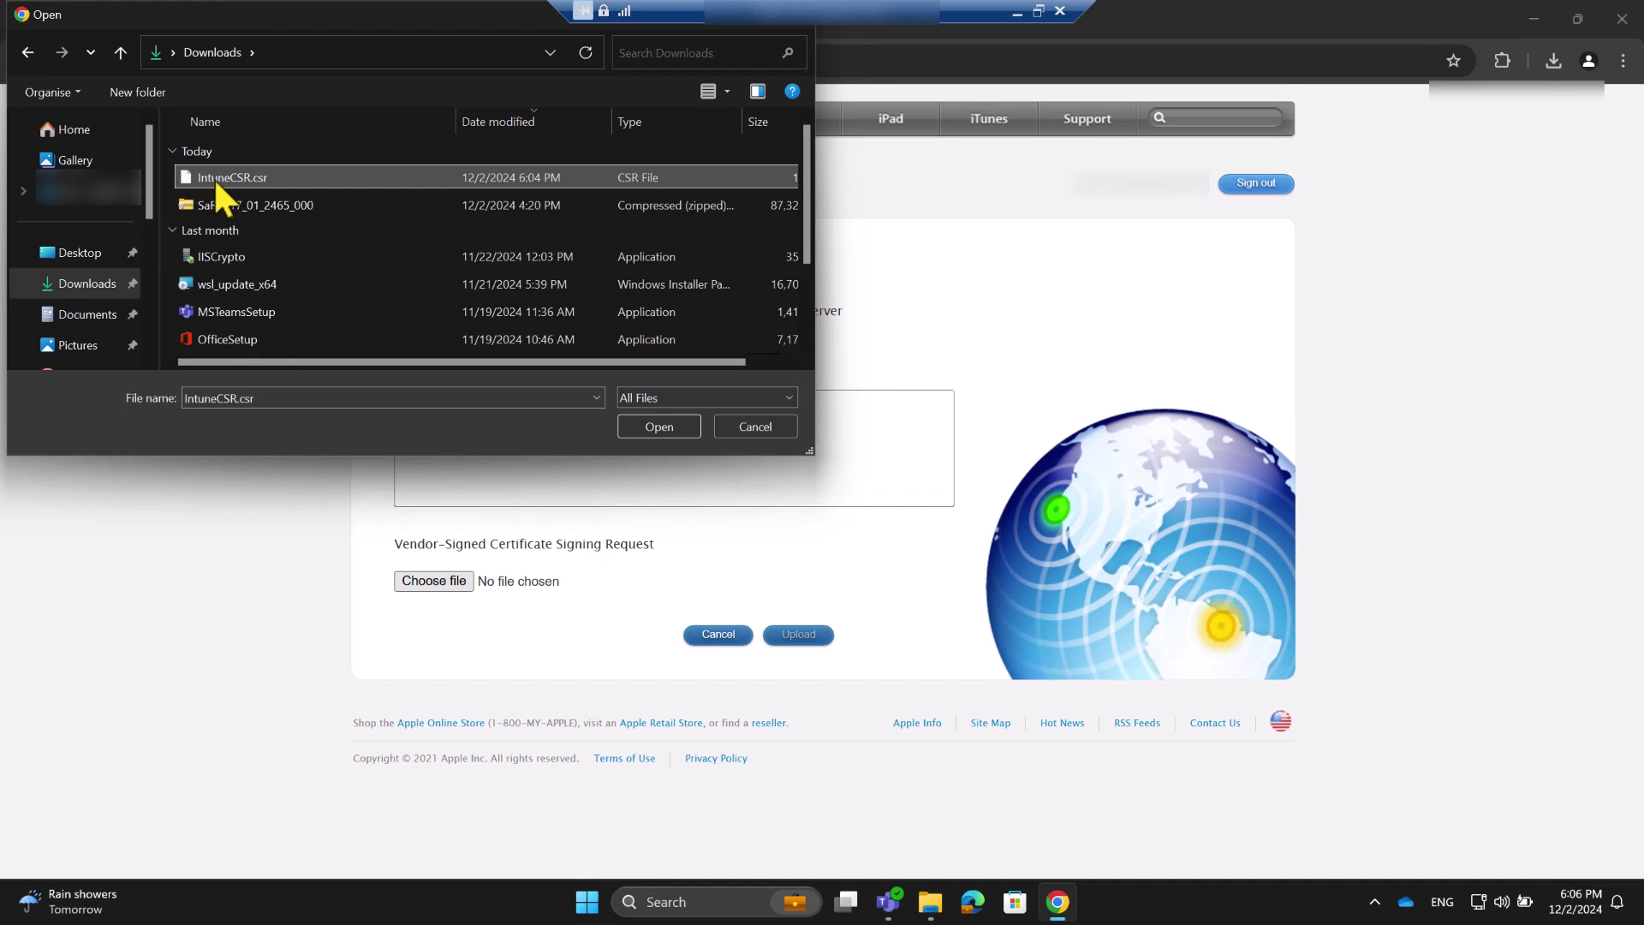
double_click(205, 178)
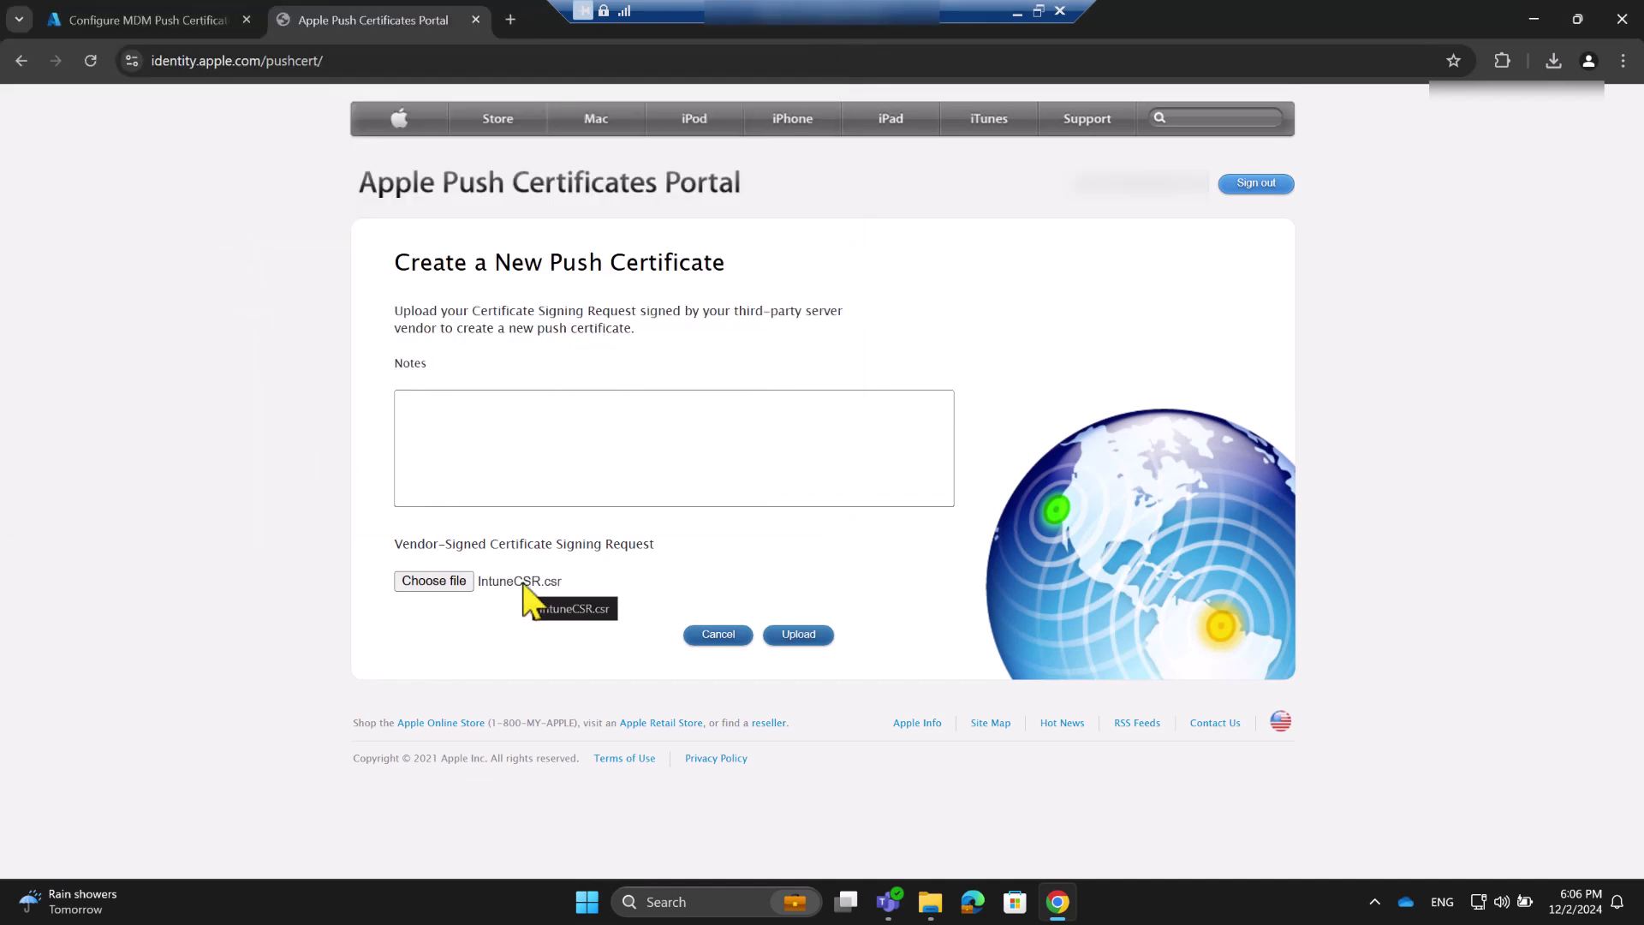
Upload the CSR, download MDM_ Microsoft Corporation_Certificate.pem, and return to the Intune tab
left_click(797, 641)
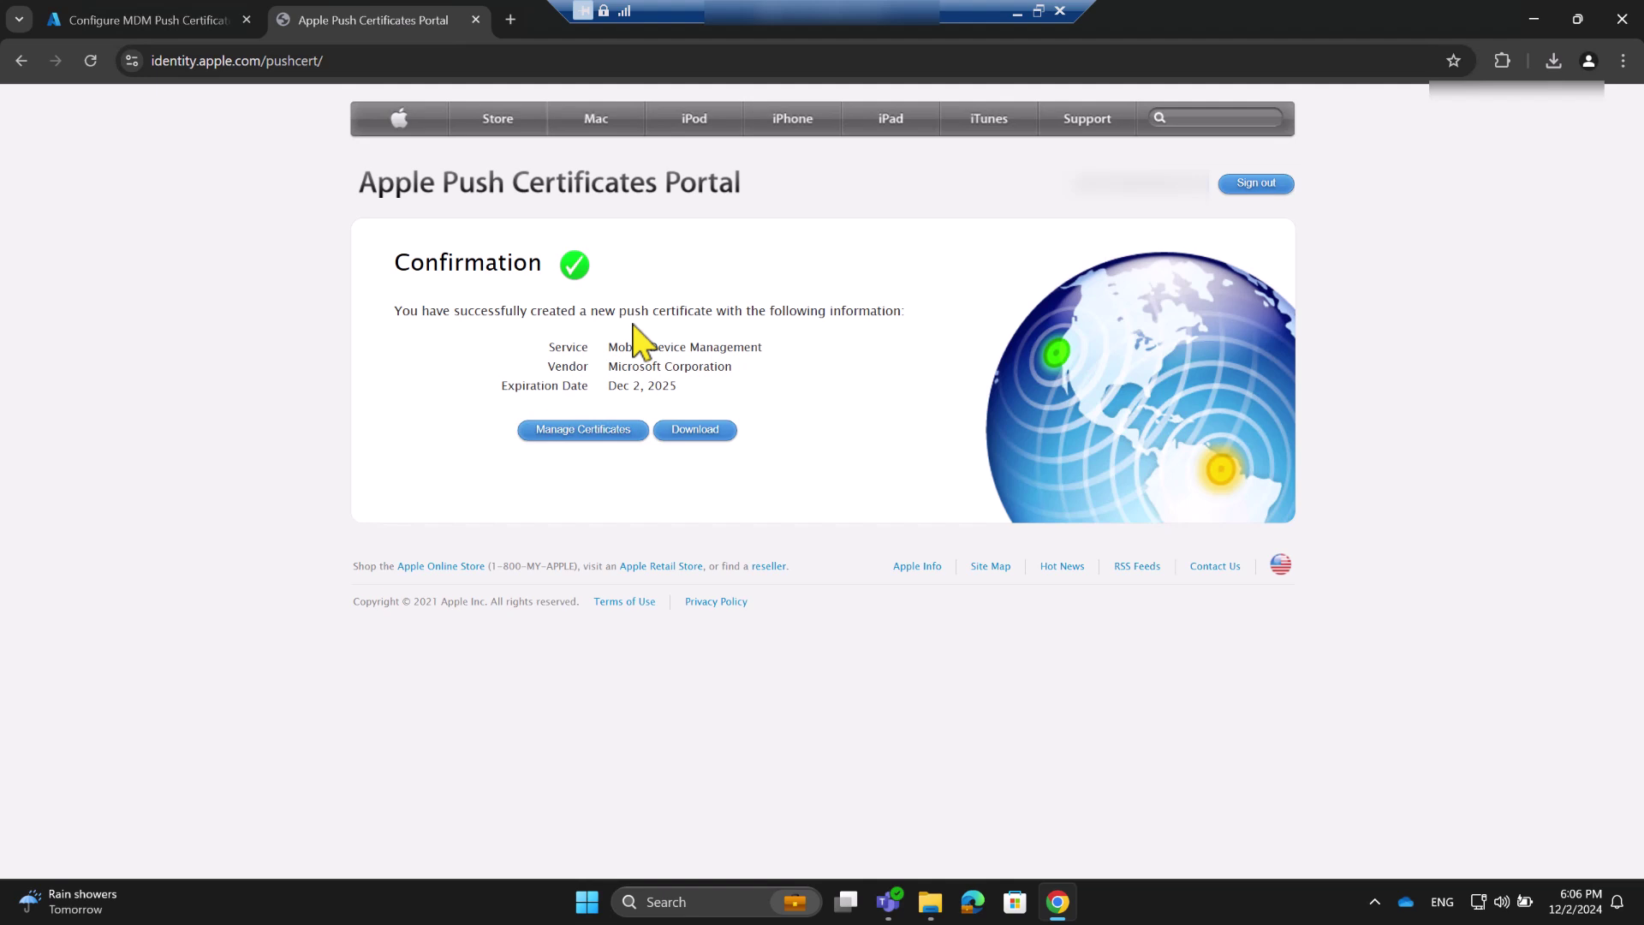
left_click(694, 433)
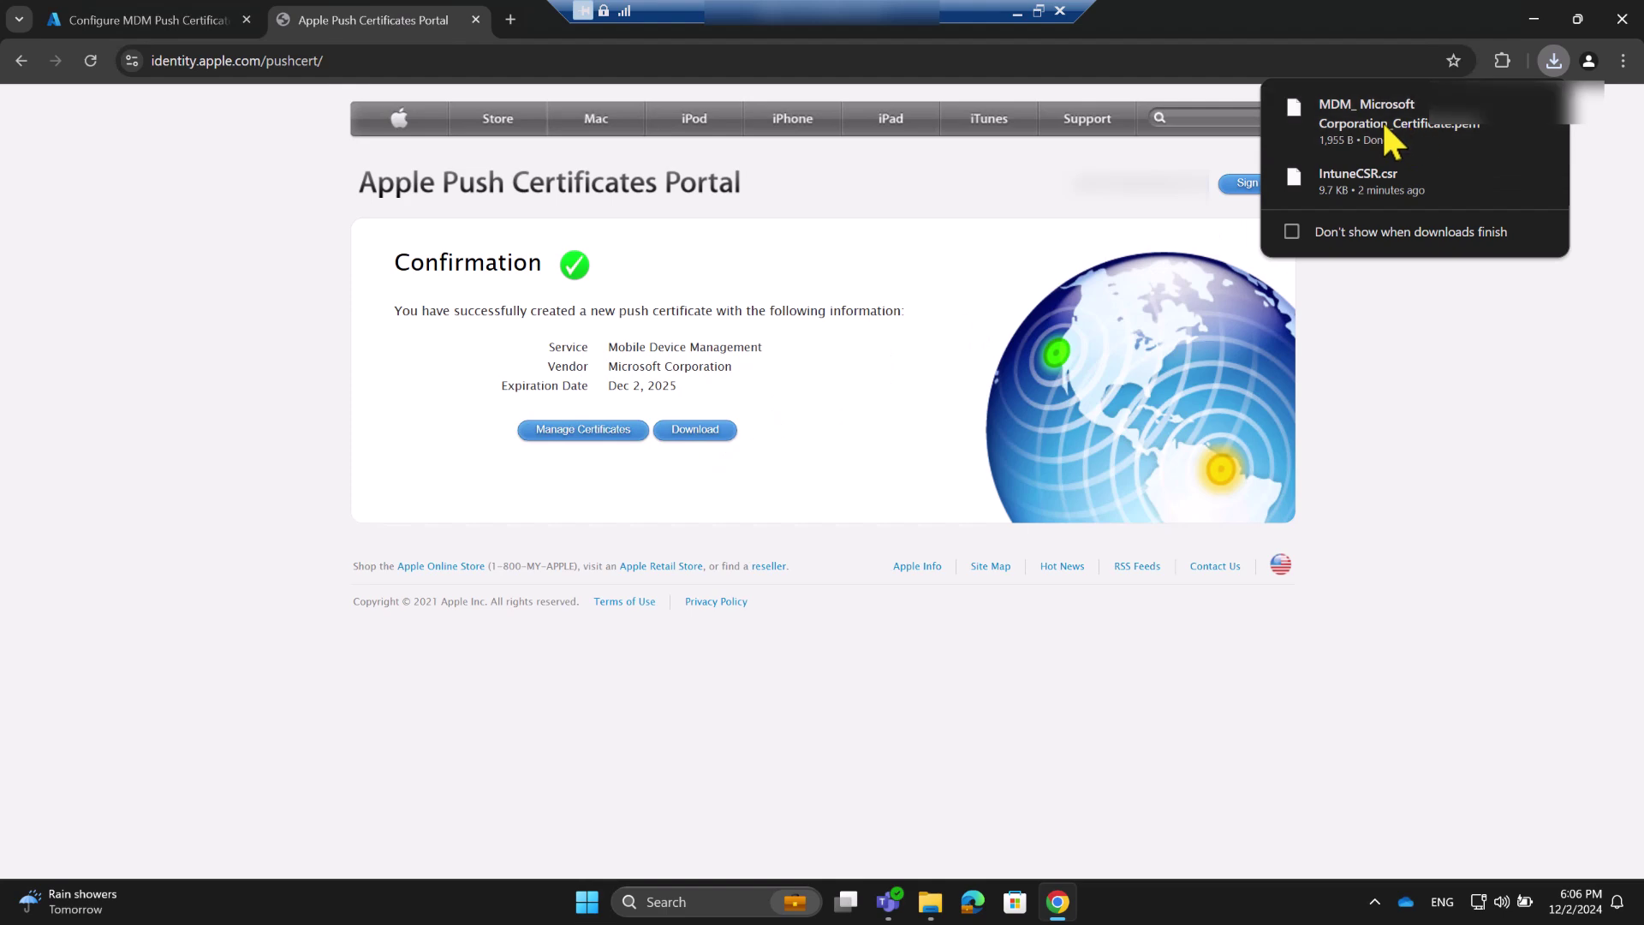
left_click(160, 25)
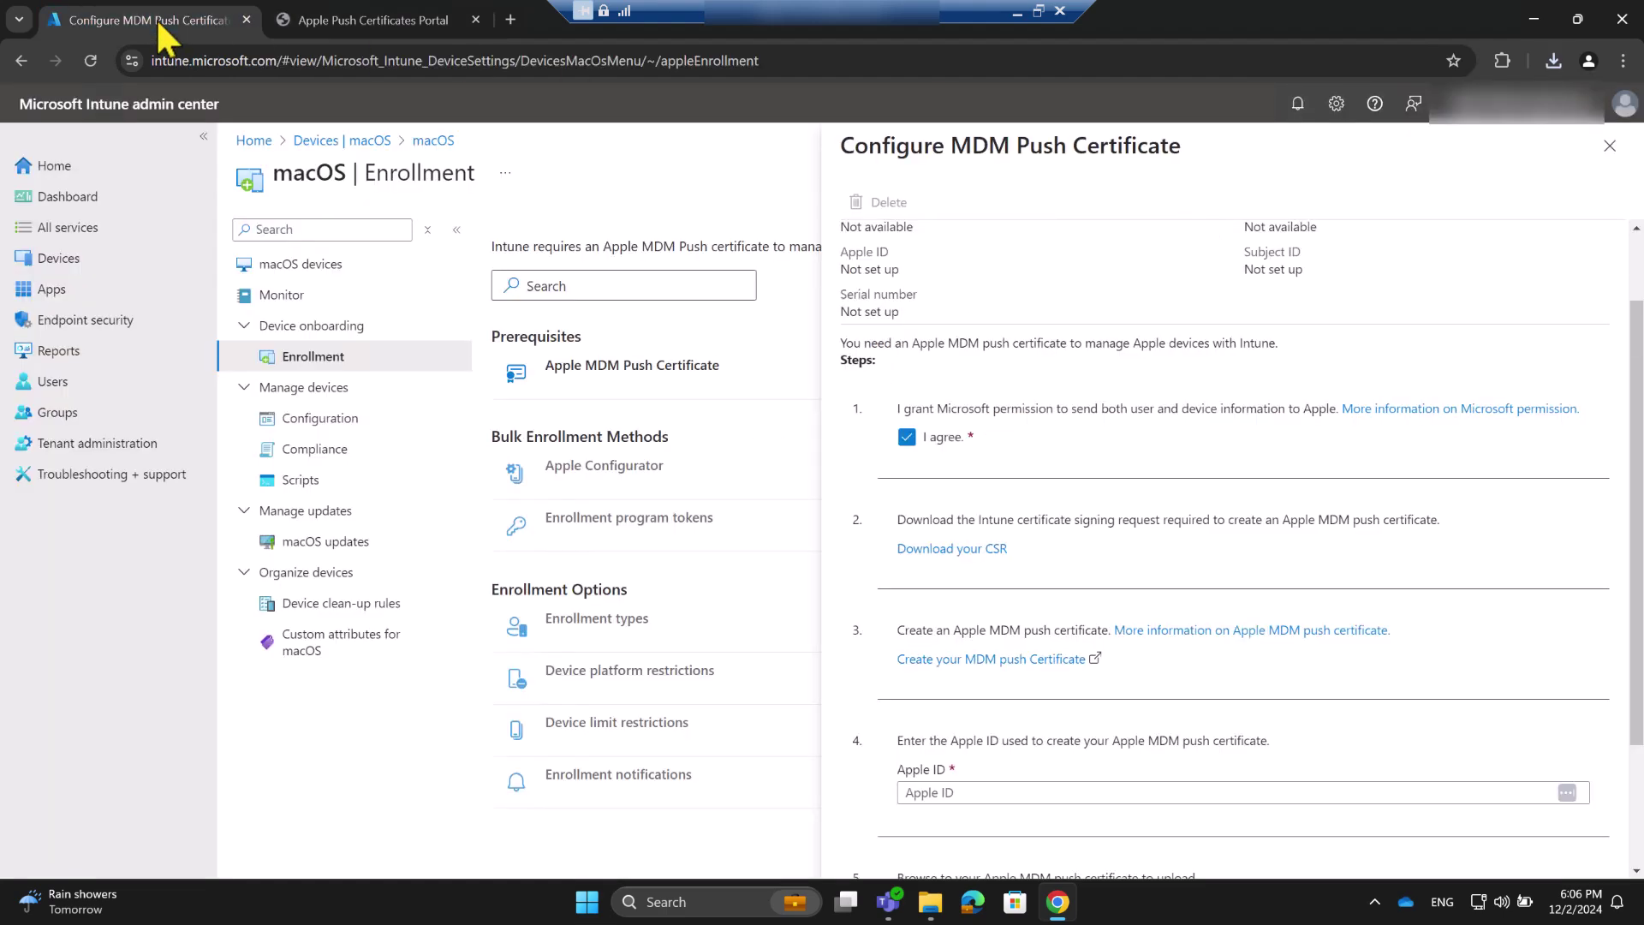
Paste the Apple ID used for the certificate into the Apple ID field
scroll(1364, 486, "down", 2)
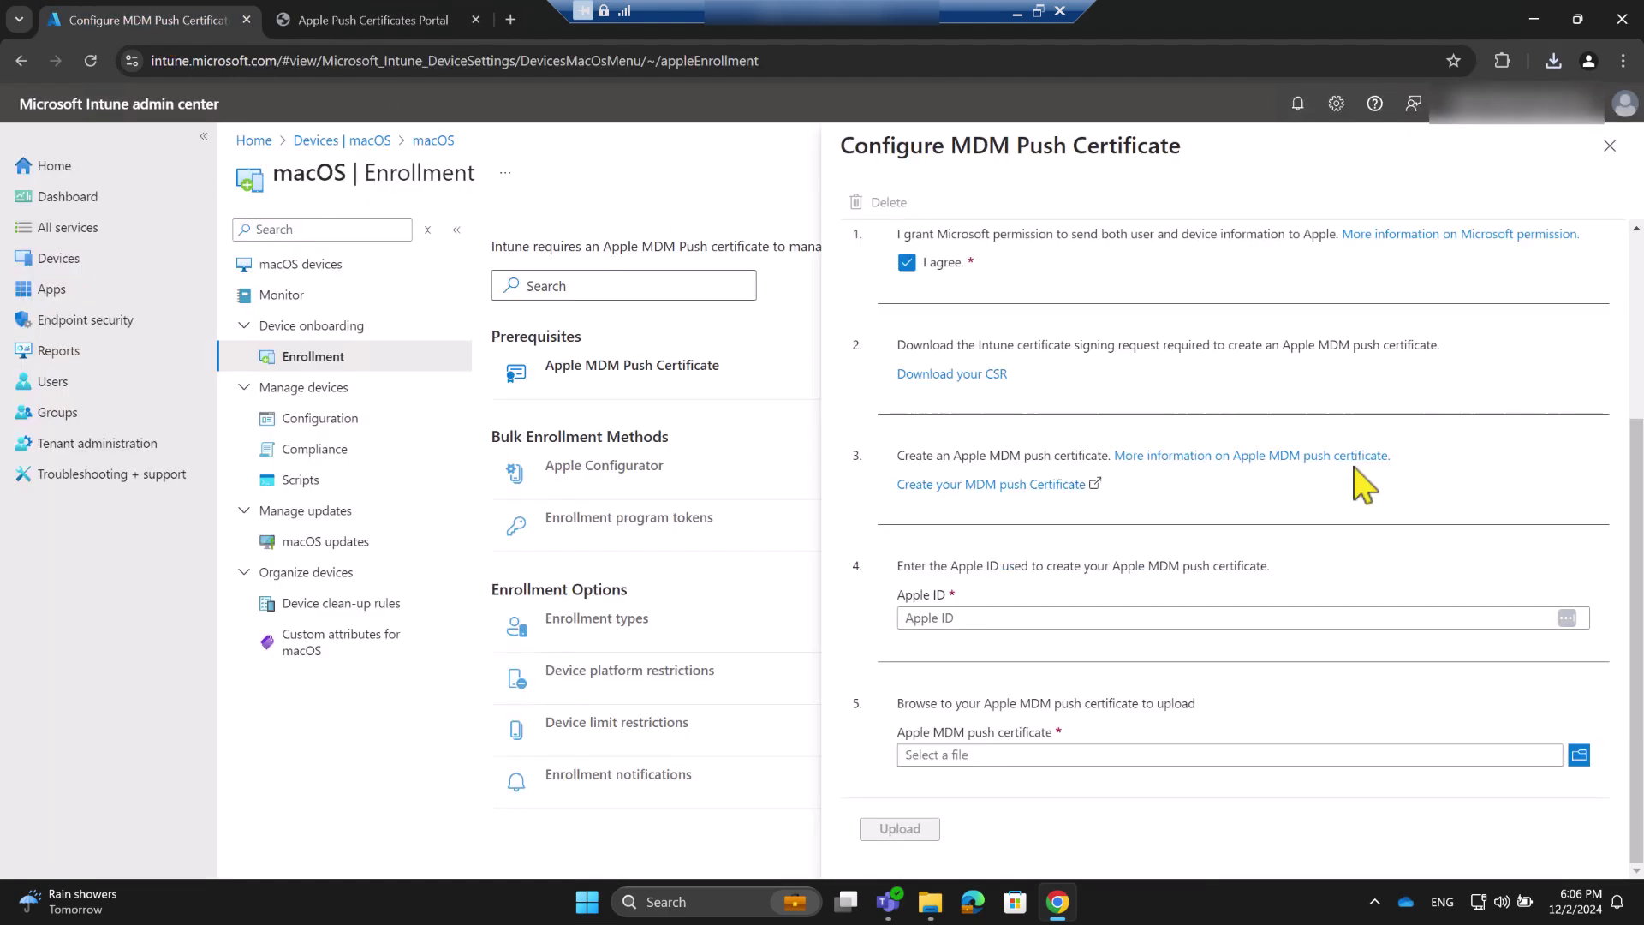
left_click(955, 618)
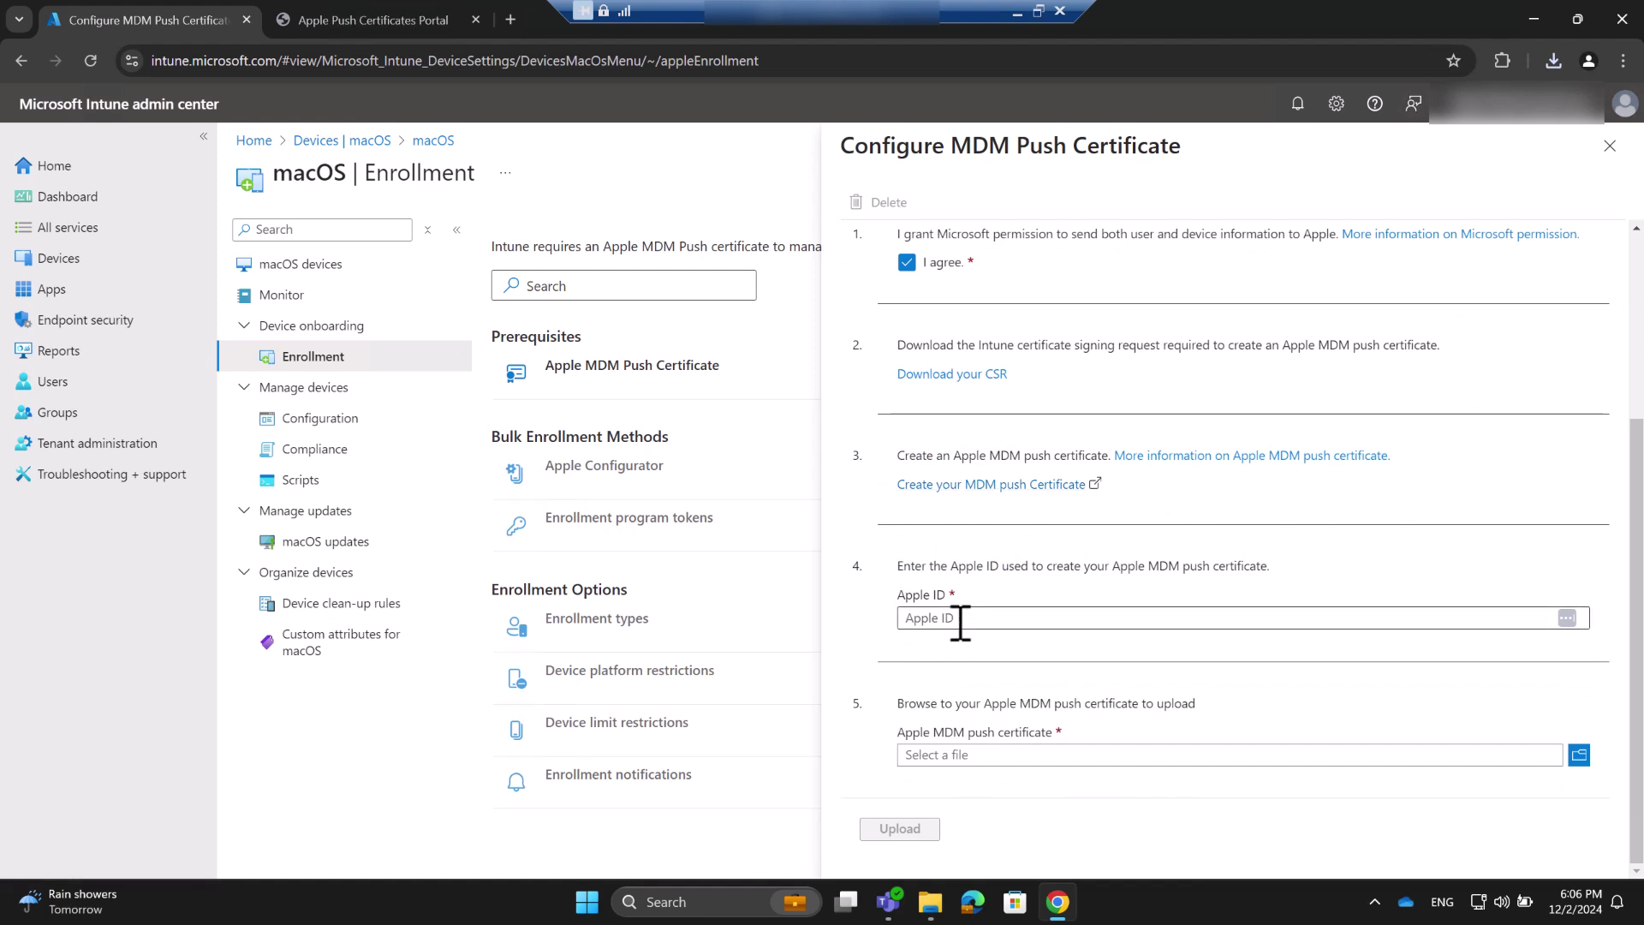
left_click(960, 618)
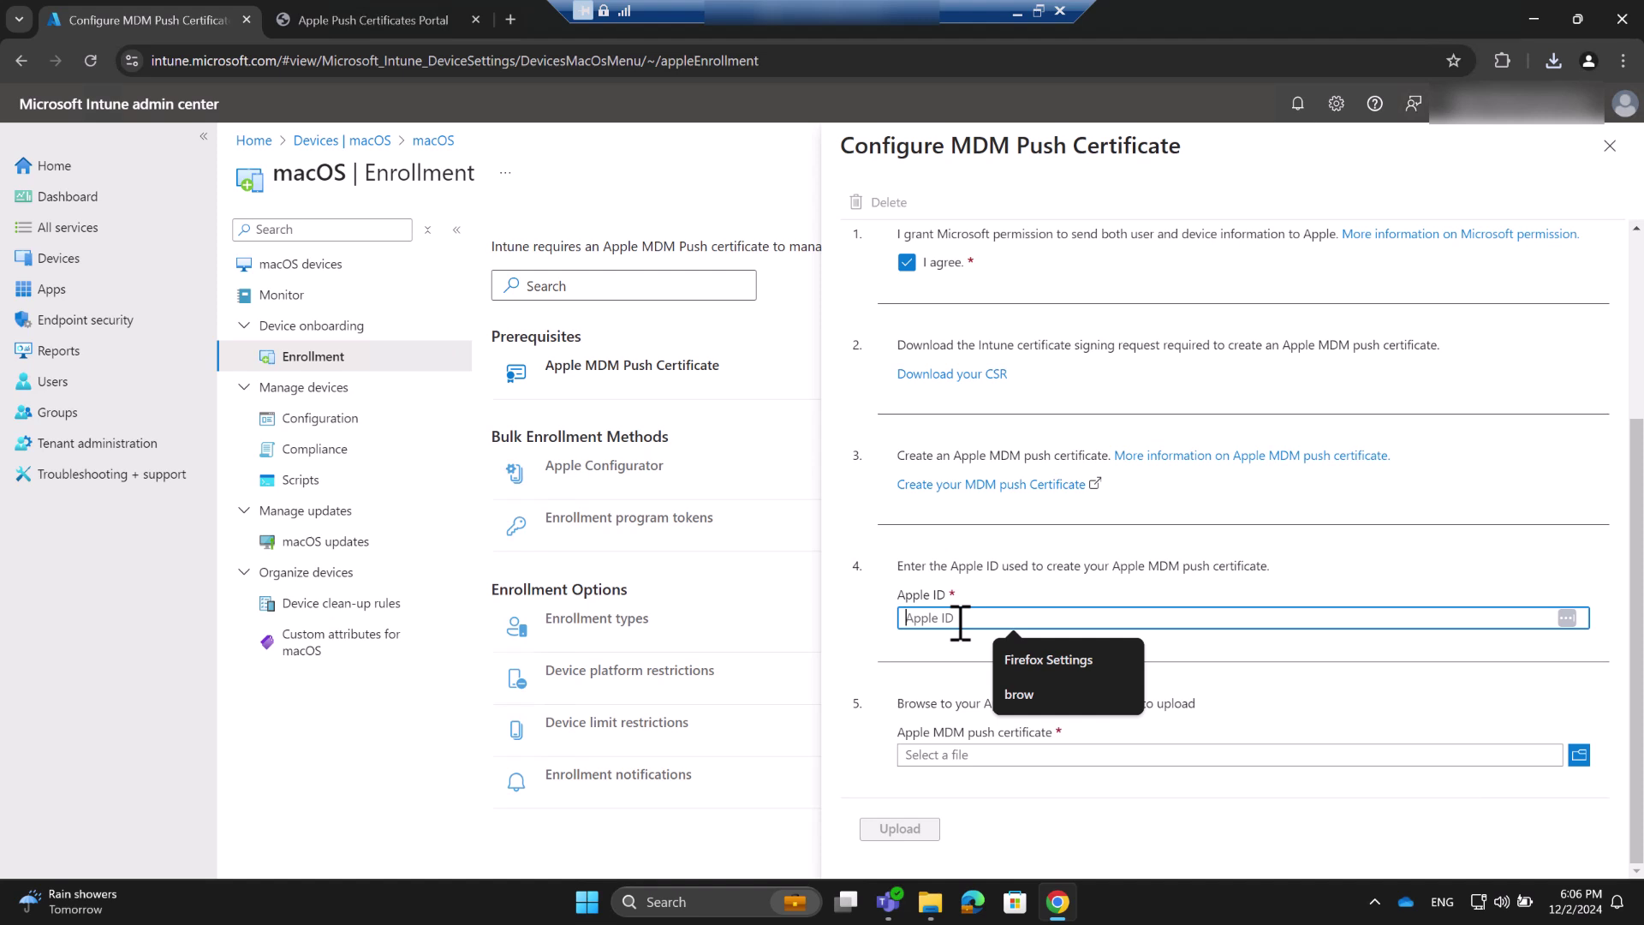
key("Escape")
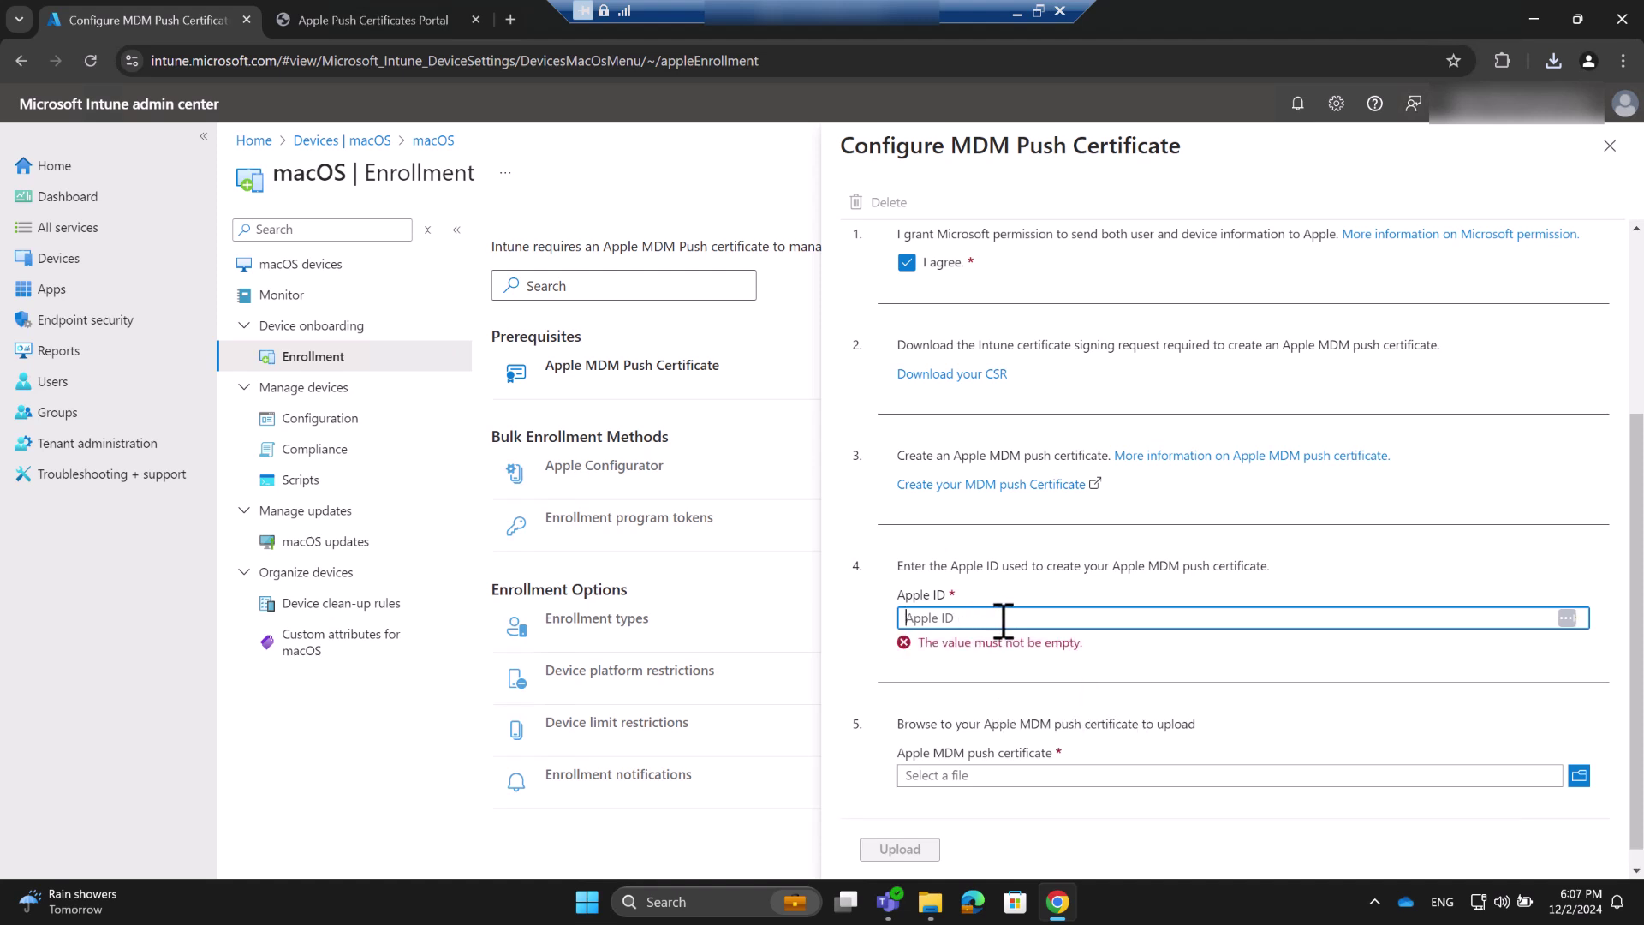
key("ctrl+v")
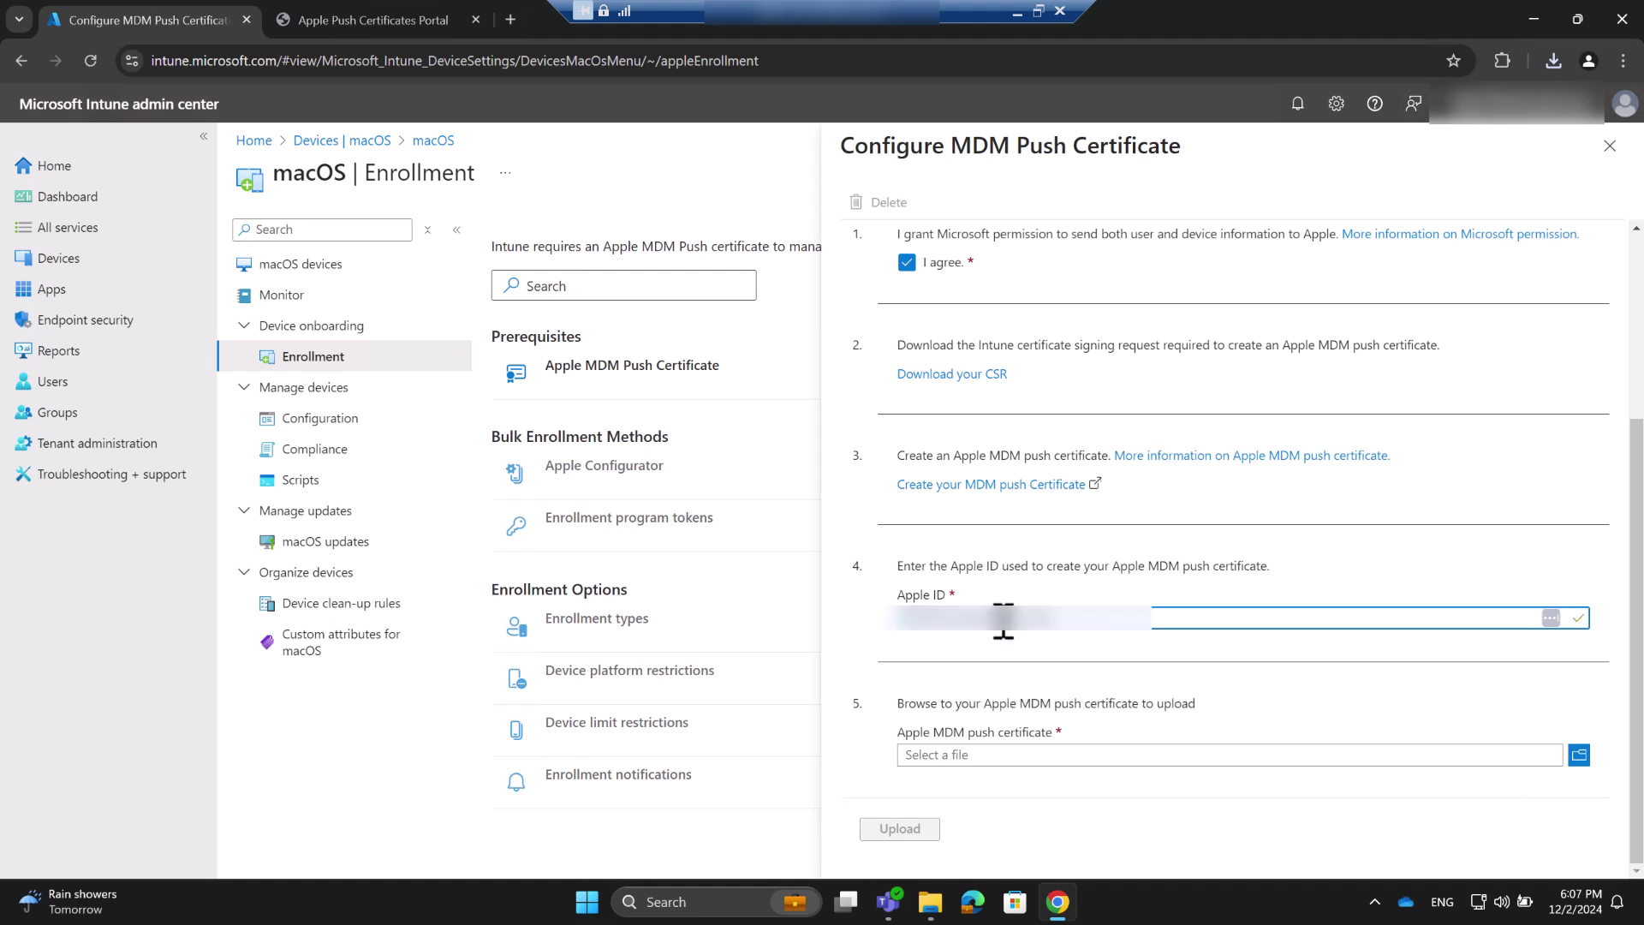
Select MDM_ Microsoft Corporation_Certificate.pem from Downloads as the push certificate file
left_click(1578, 754)
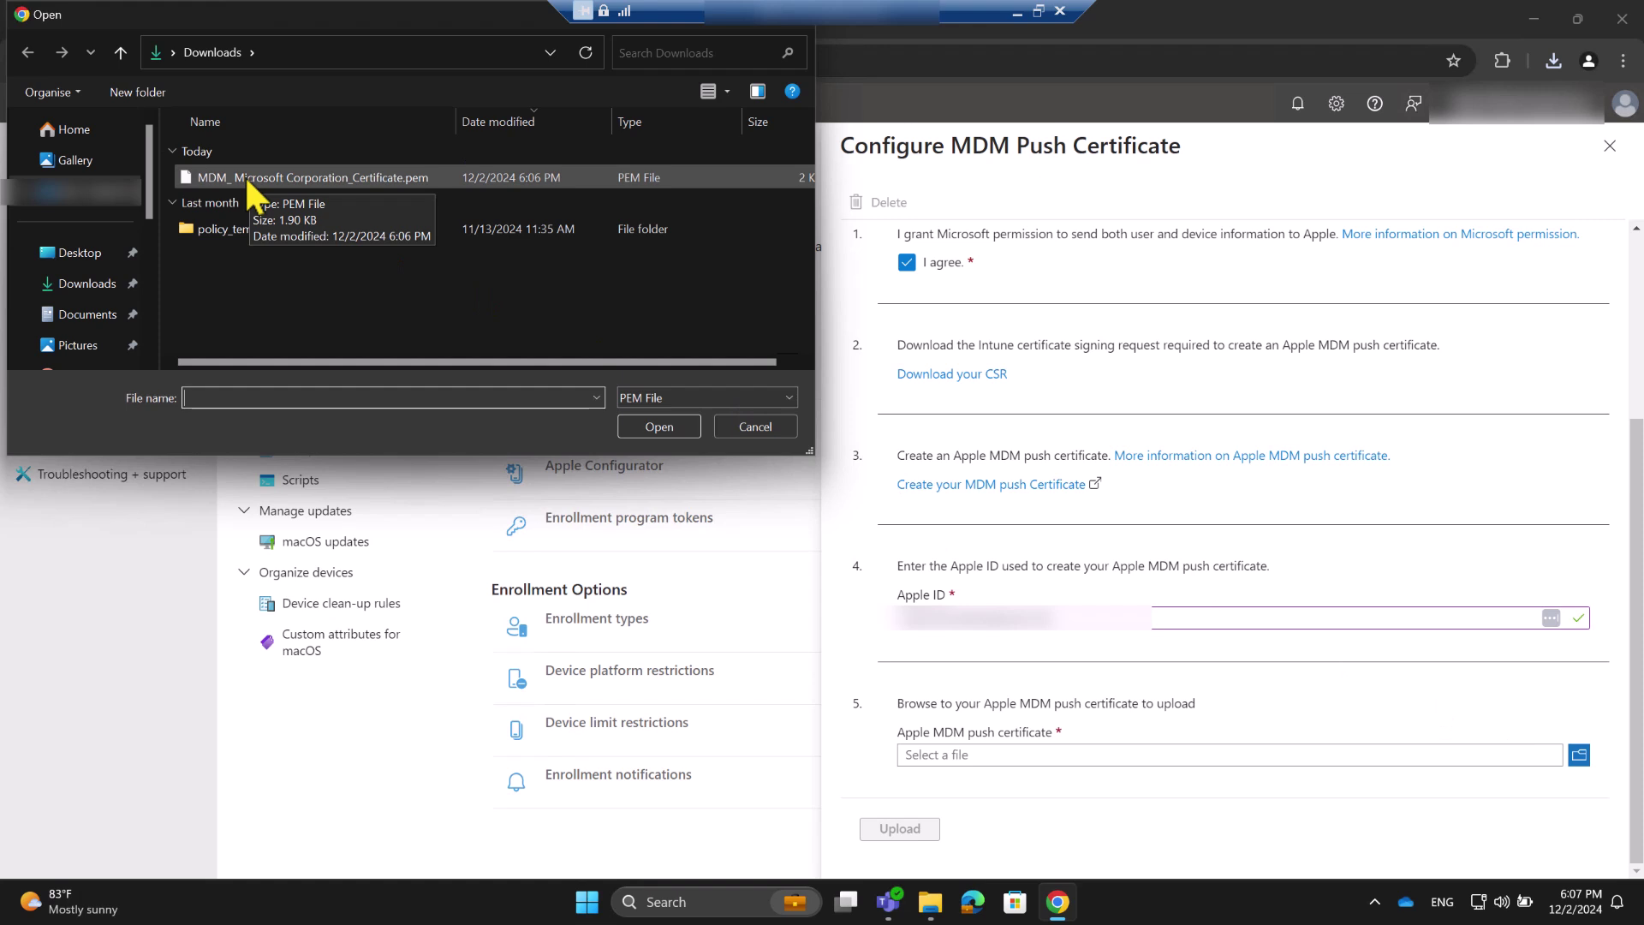
left_click(86, 283)
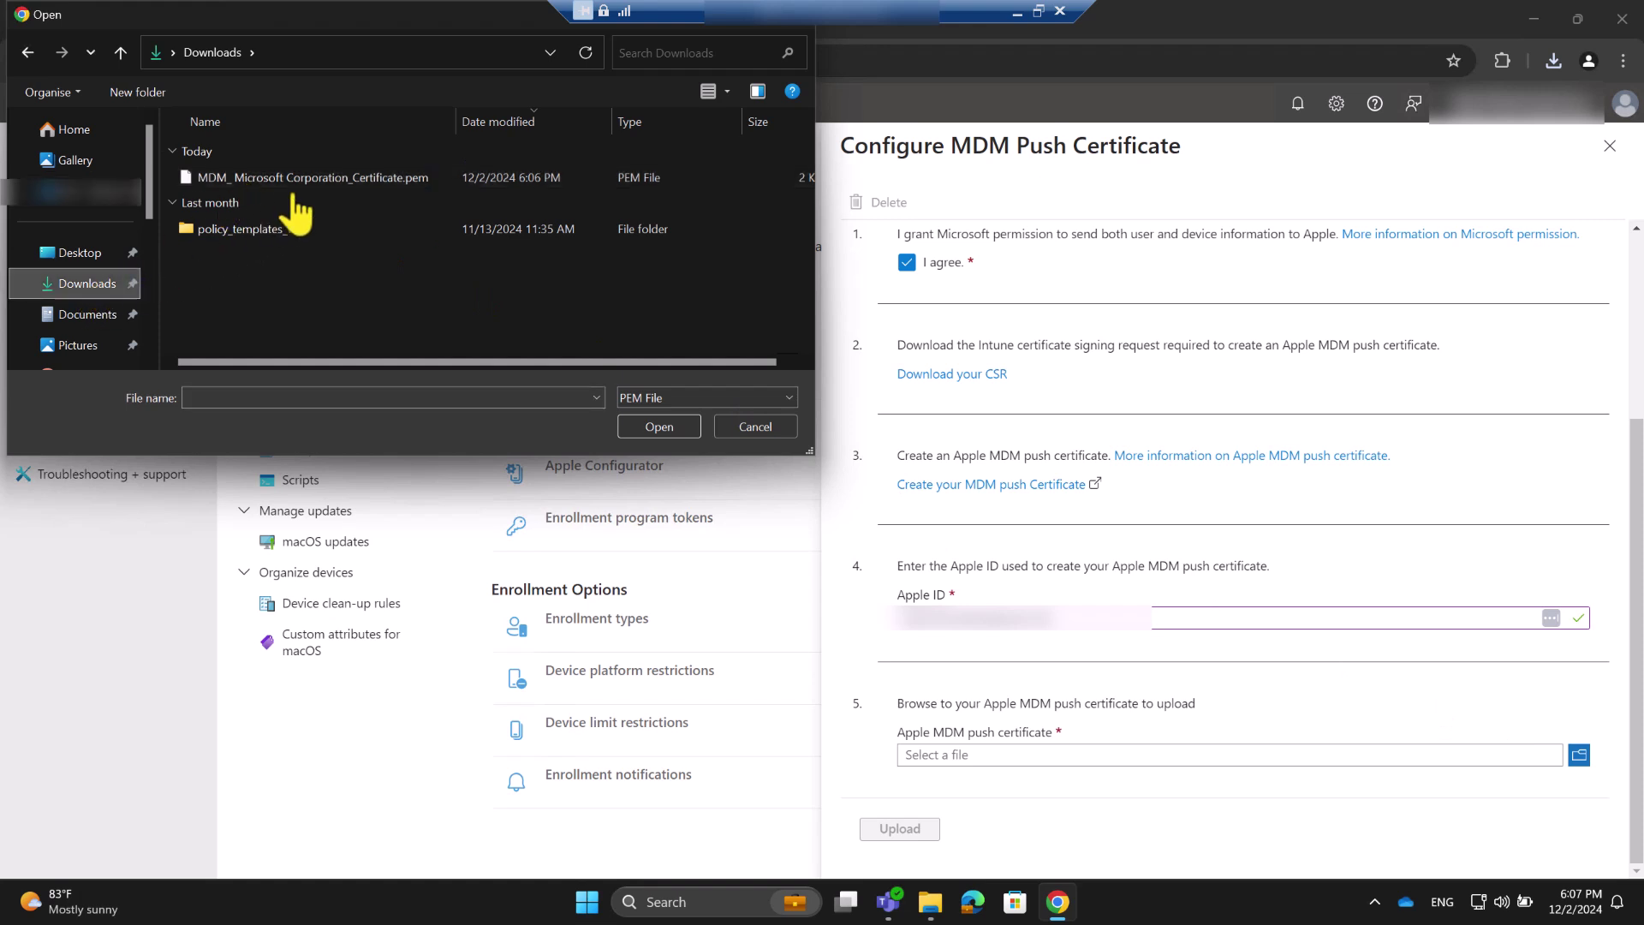
double_click(318, 181)
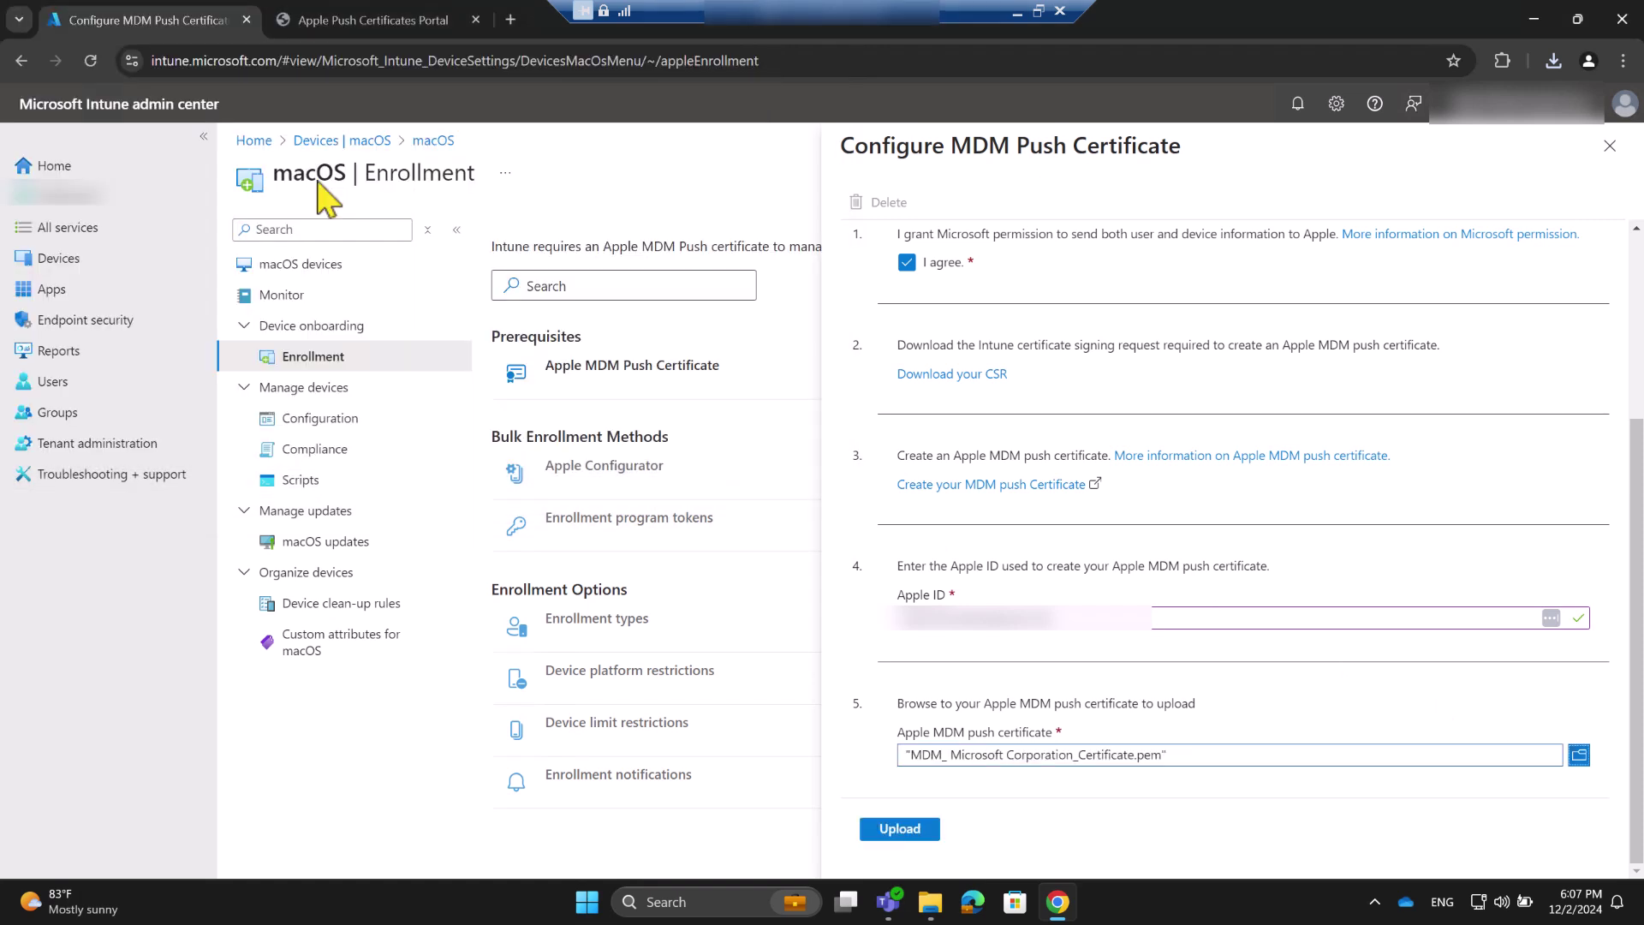
Upload the certificate, refresh, and confirm it shows Active, expiring 02/12/2025 (365 days)
left_click(899, 829)
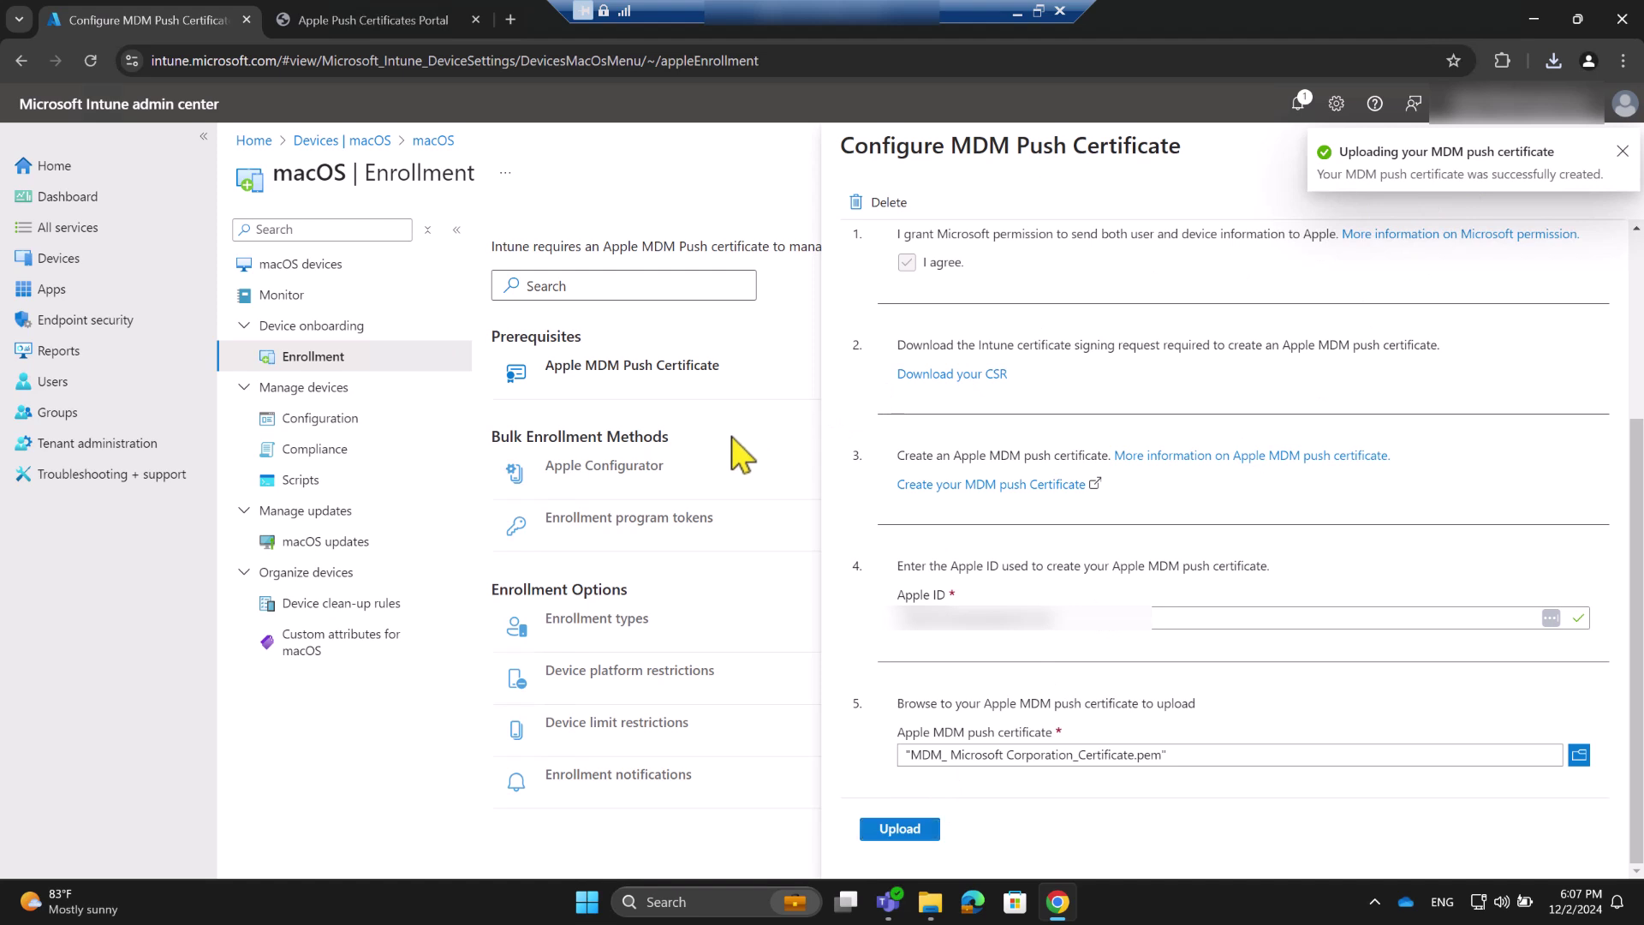
left_click(1622, 152)
left_click(1614, 153)
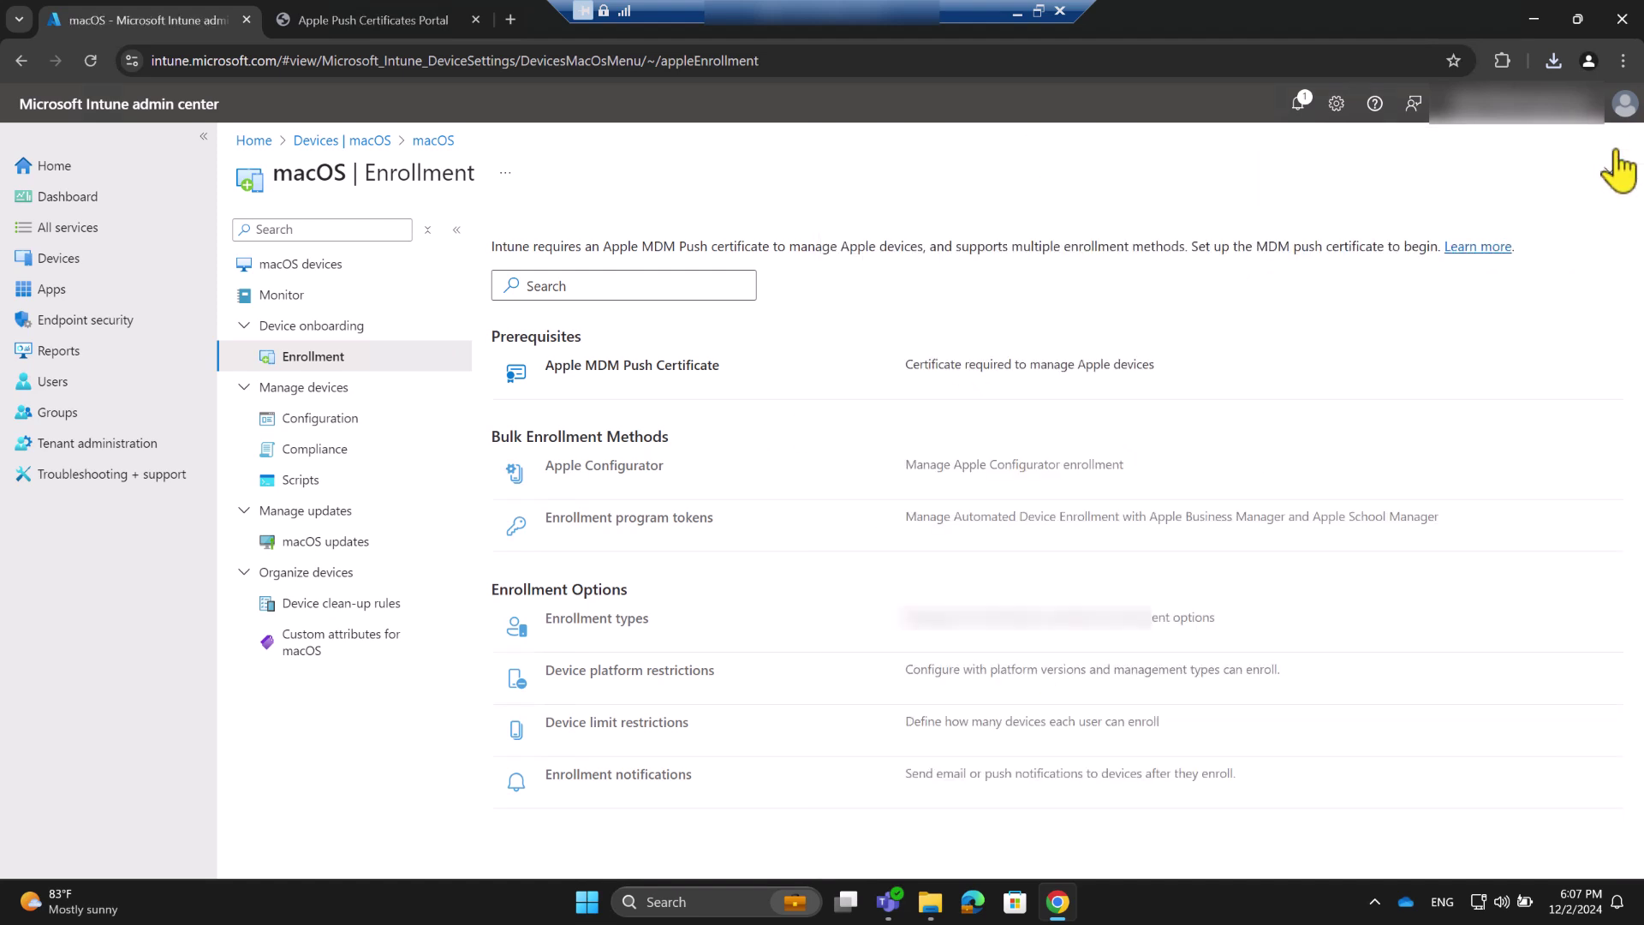
left_click(90, 59)
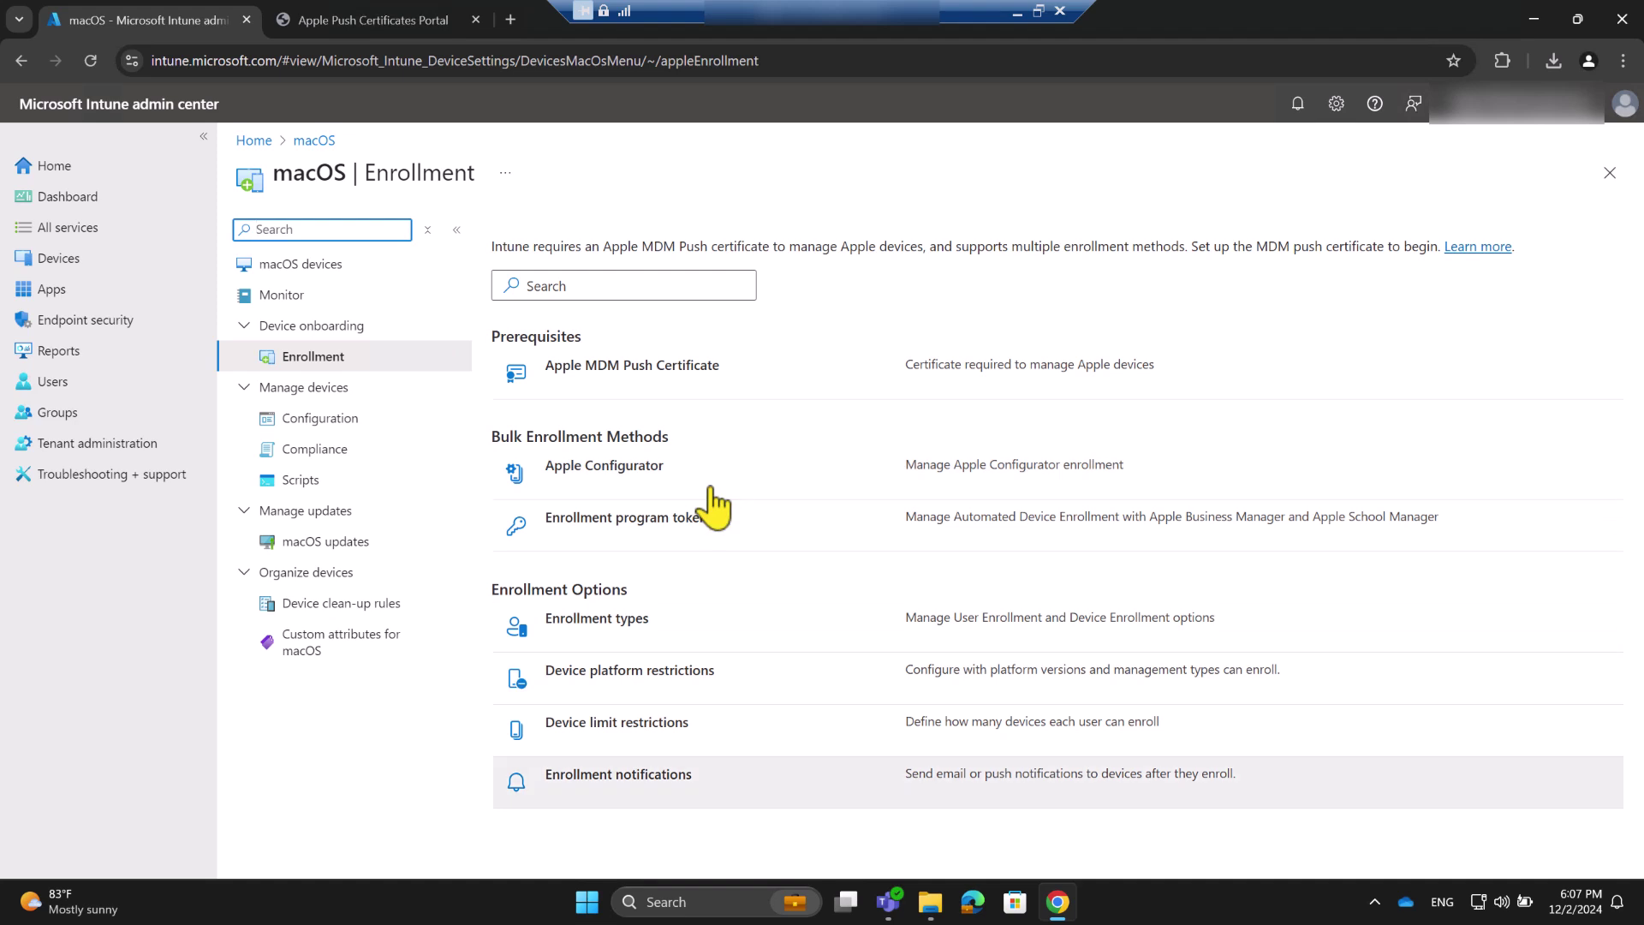
left_click(634, 368)
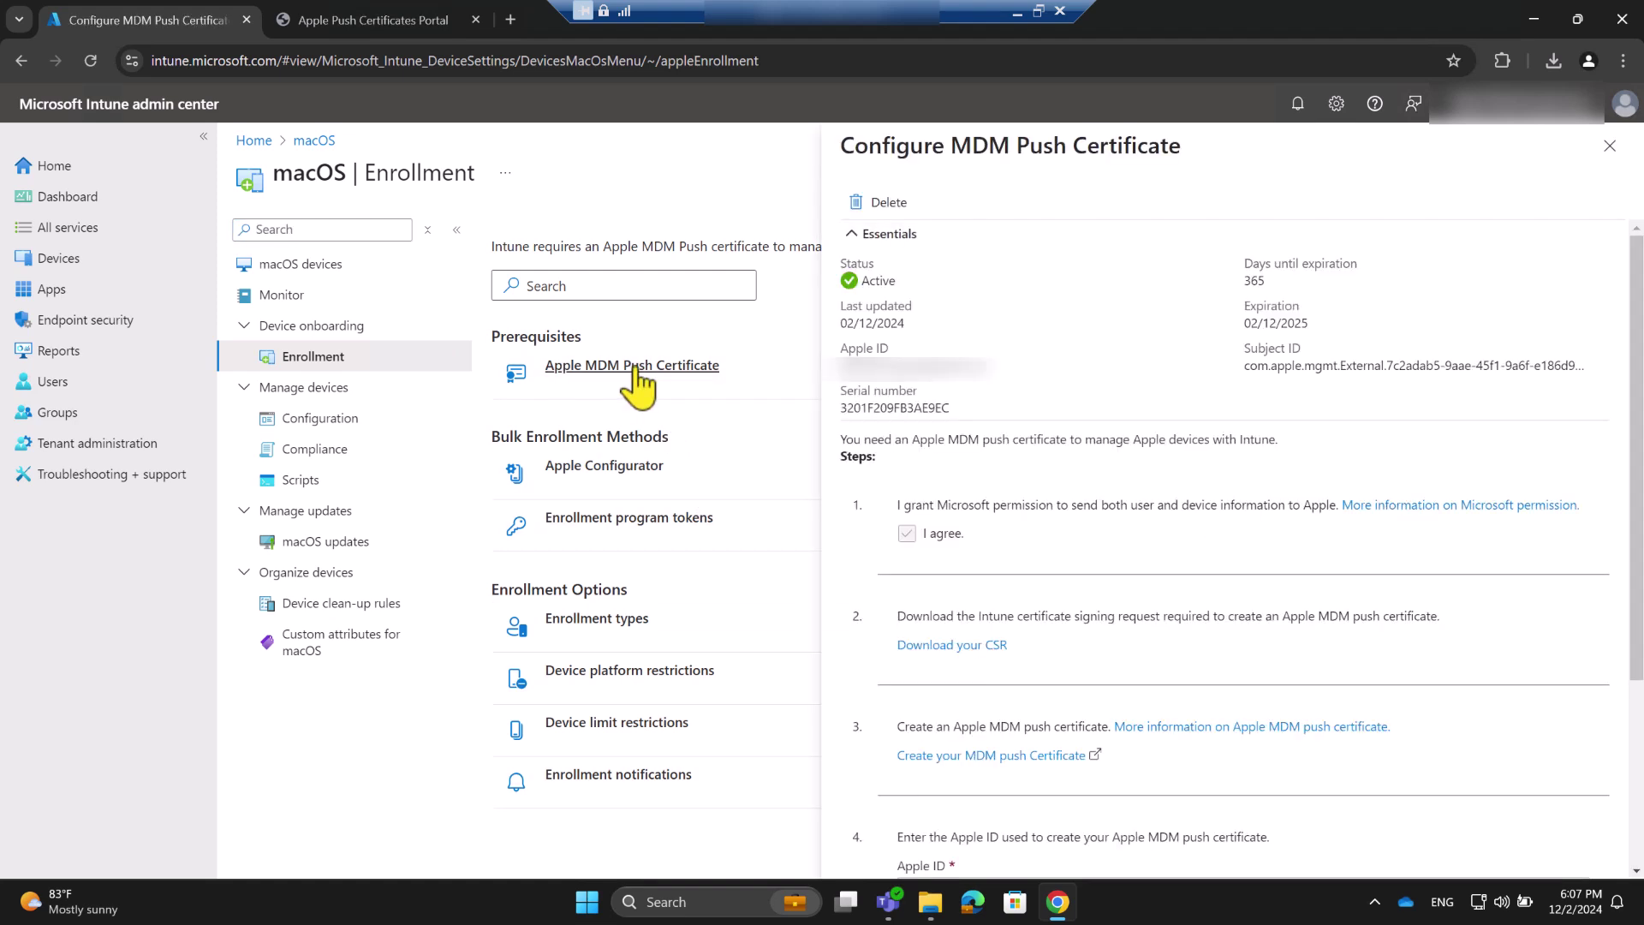